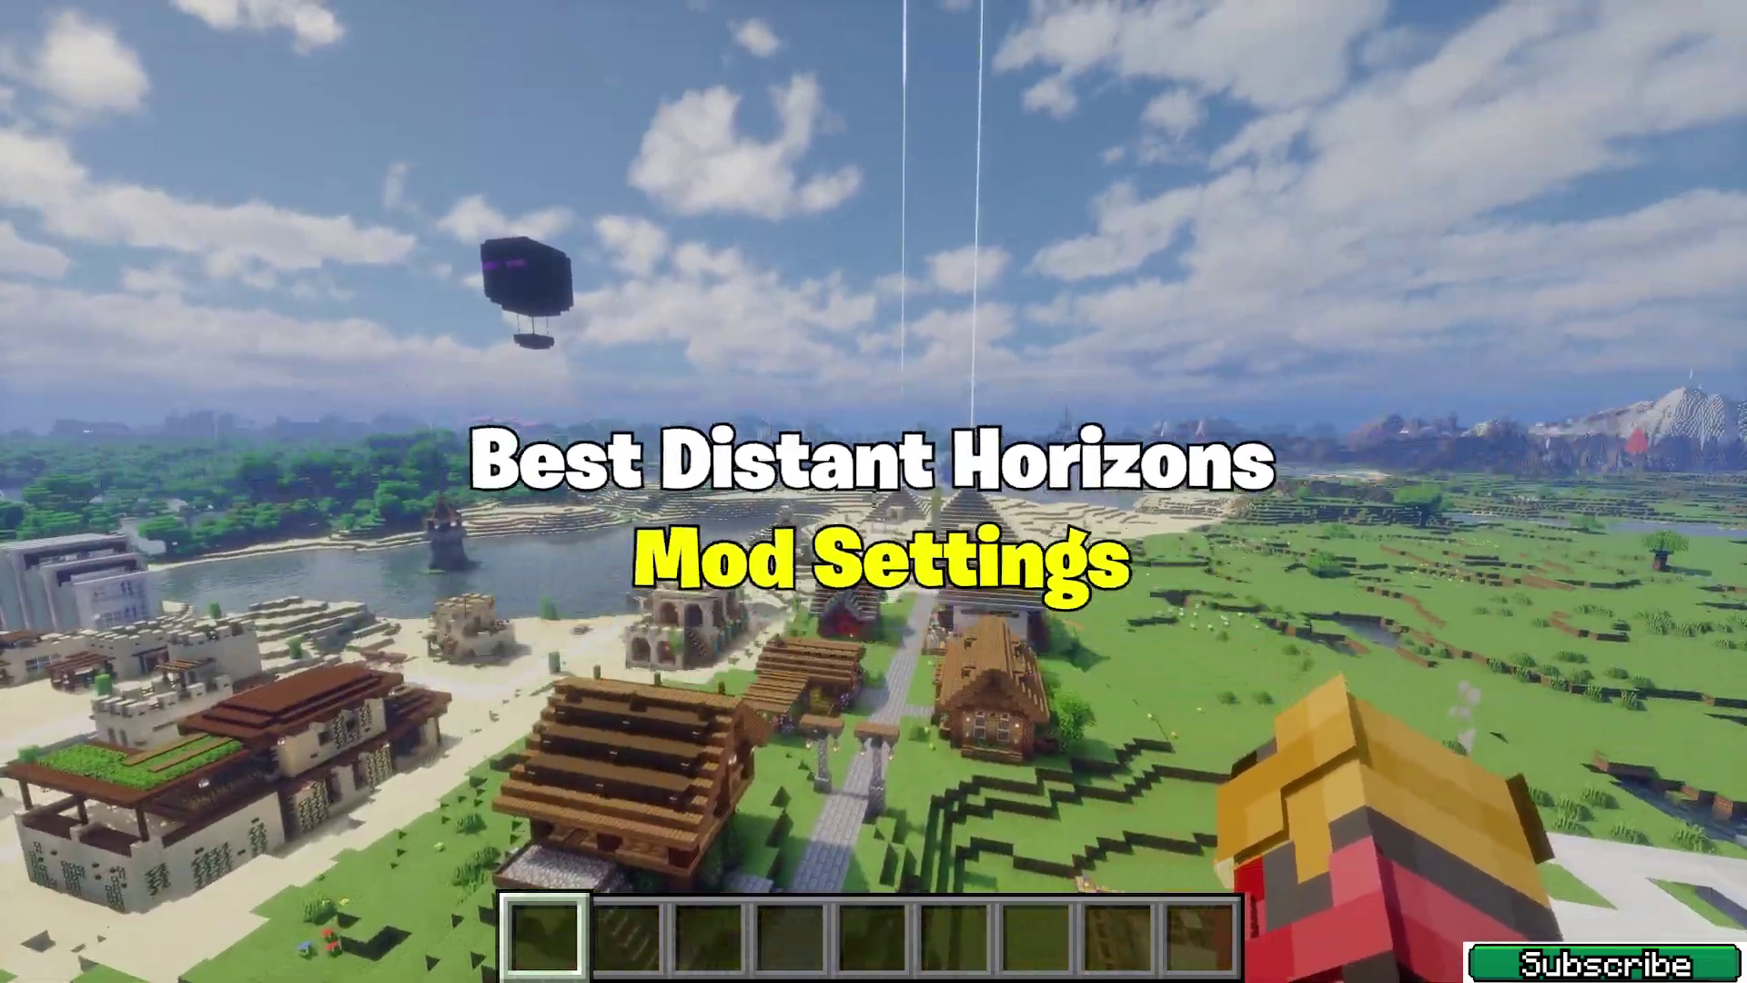
Show the F3 debug stats over the village view, then hide them again.
key("F3")
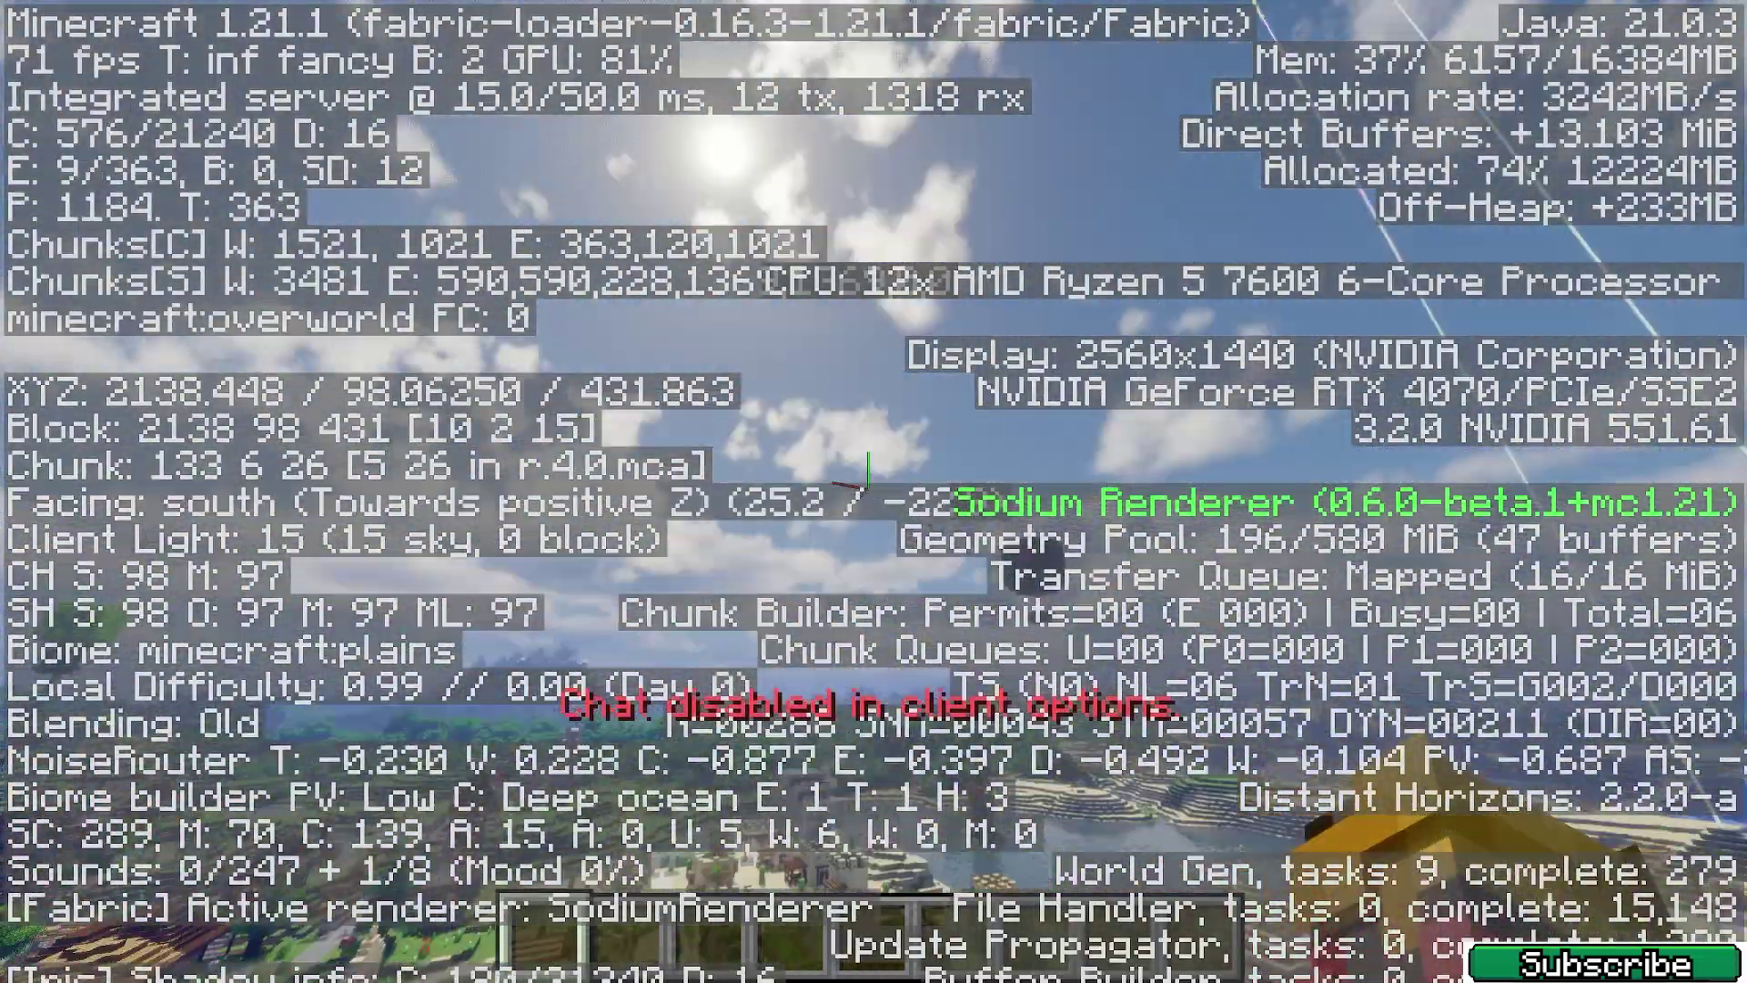
key("F3")
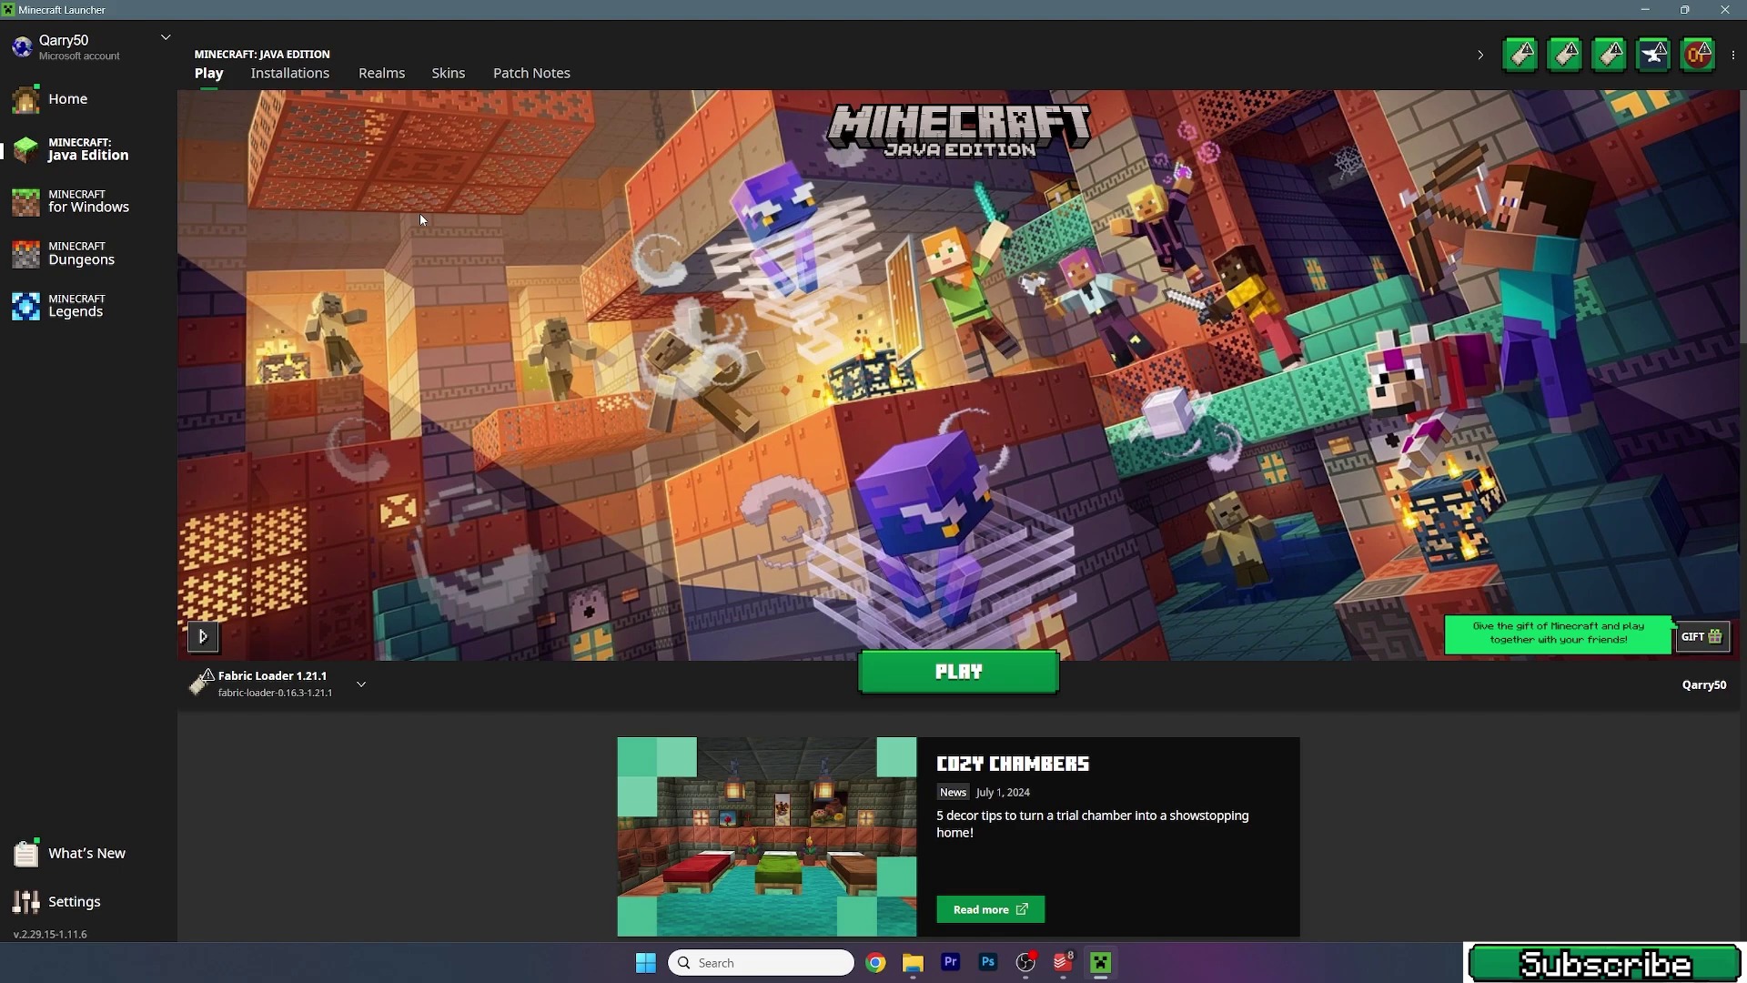
left_click(294, 81)
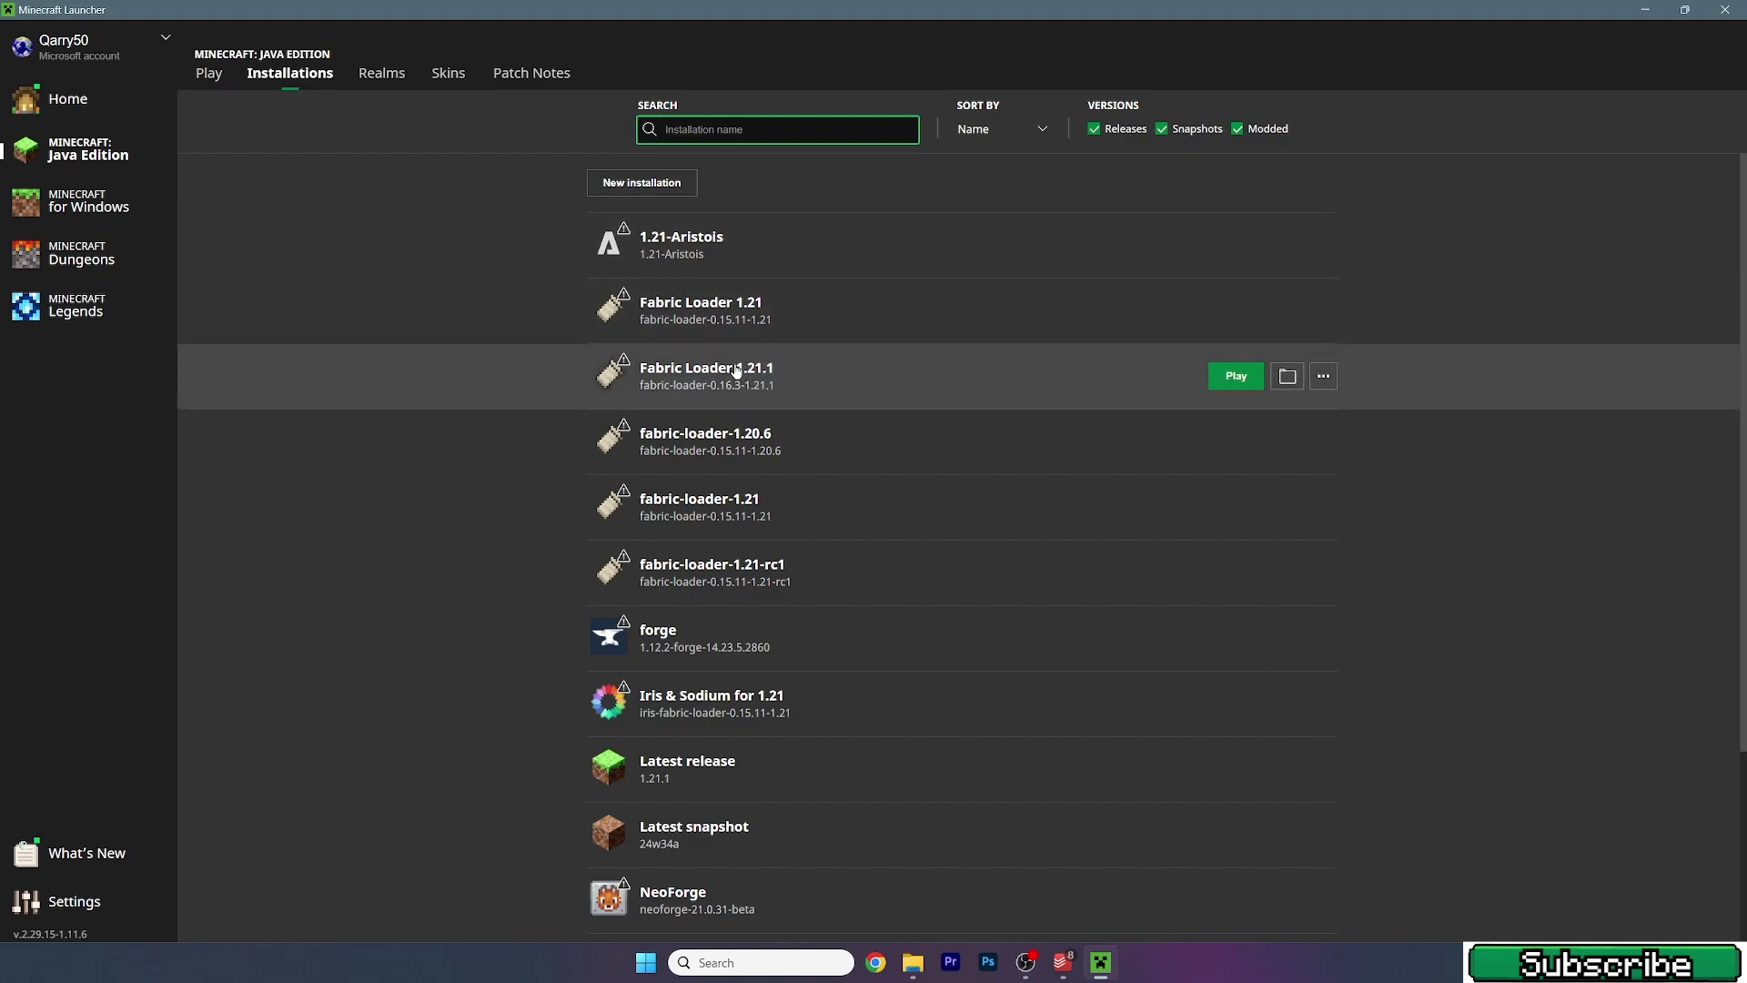
left_click(1323, 376)
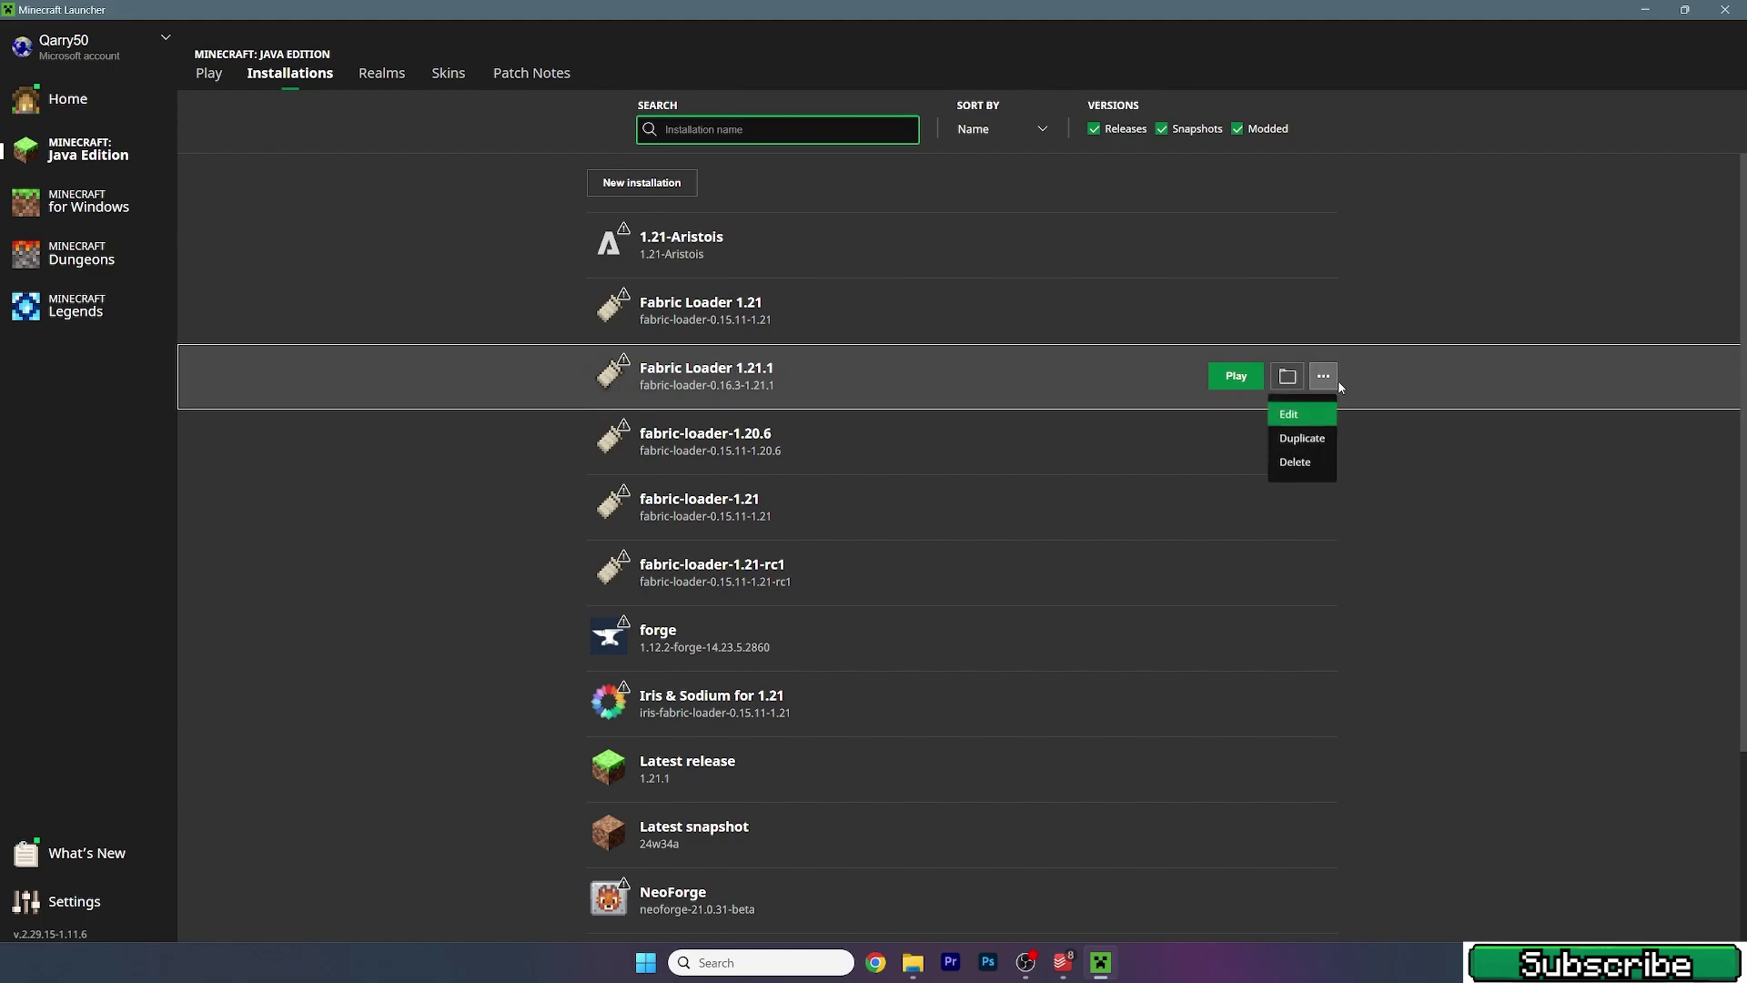
left_click(1304, 418)
left_click(1078, 439)
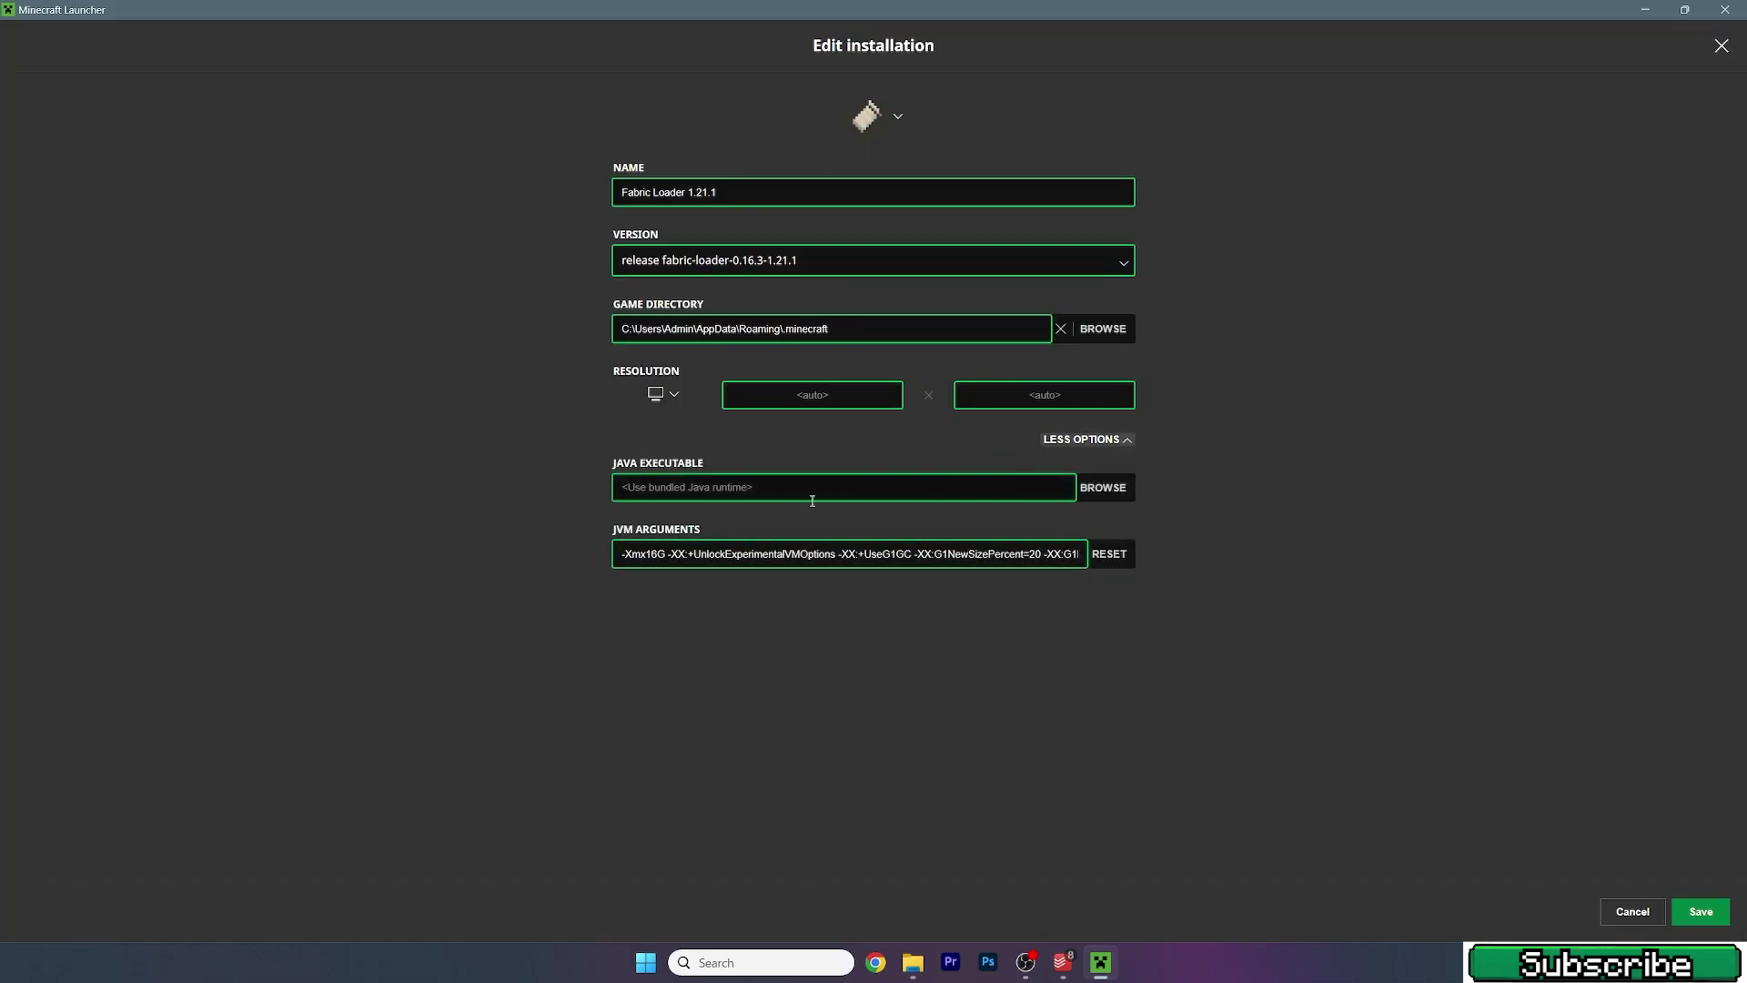
left_click_drag(657, 553, 645, 554)
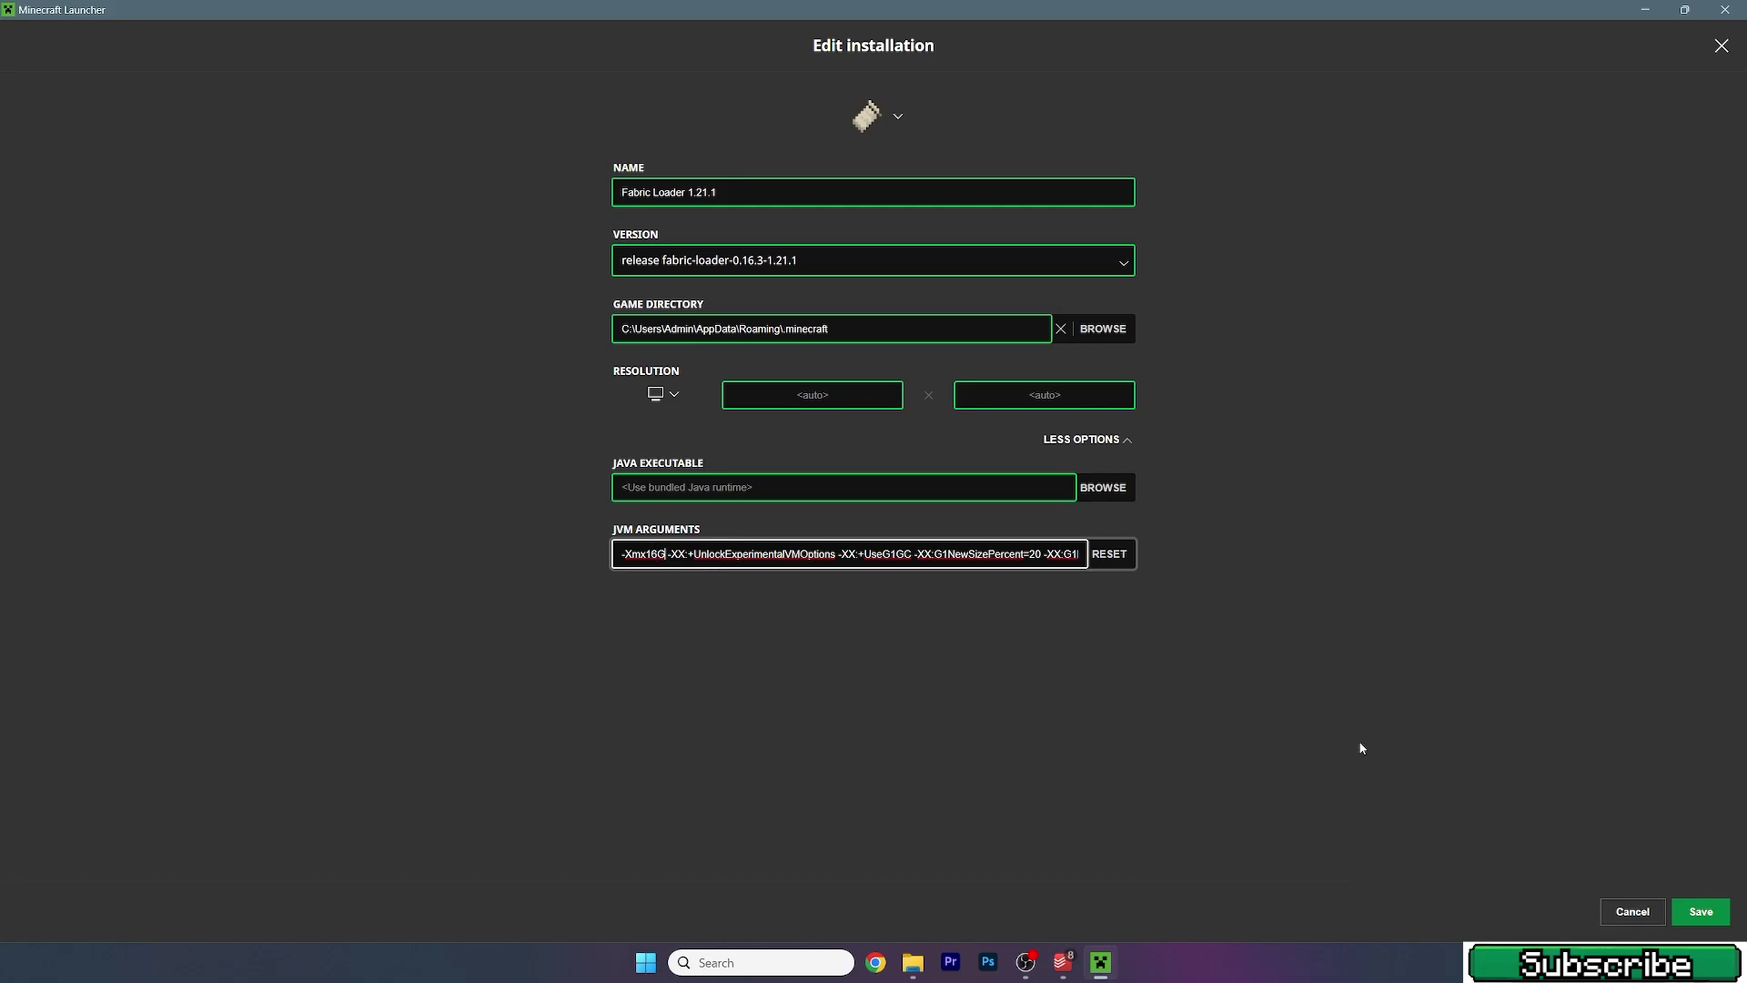
left_click(1701, 911)
left_click(209, 74)
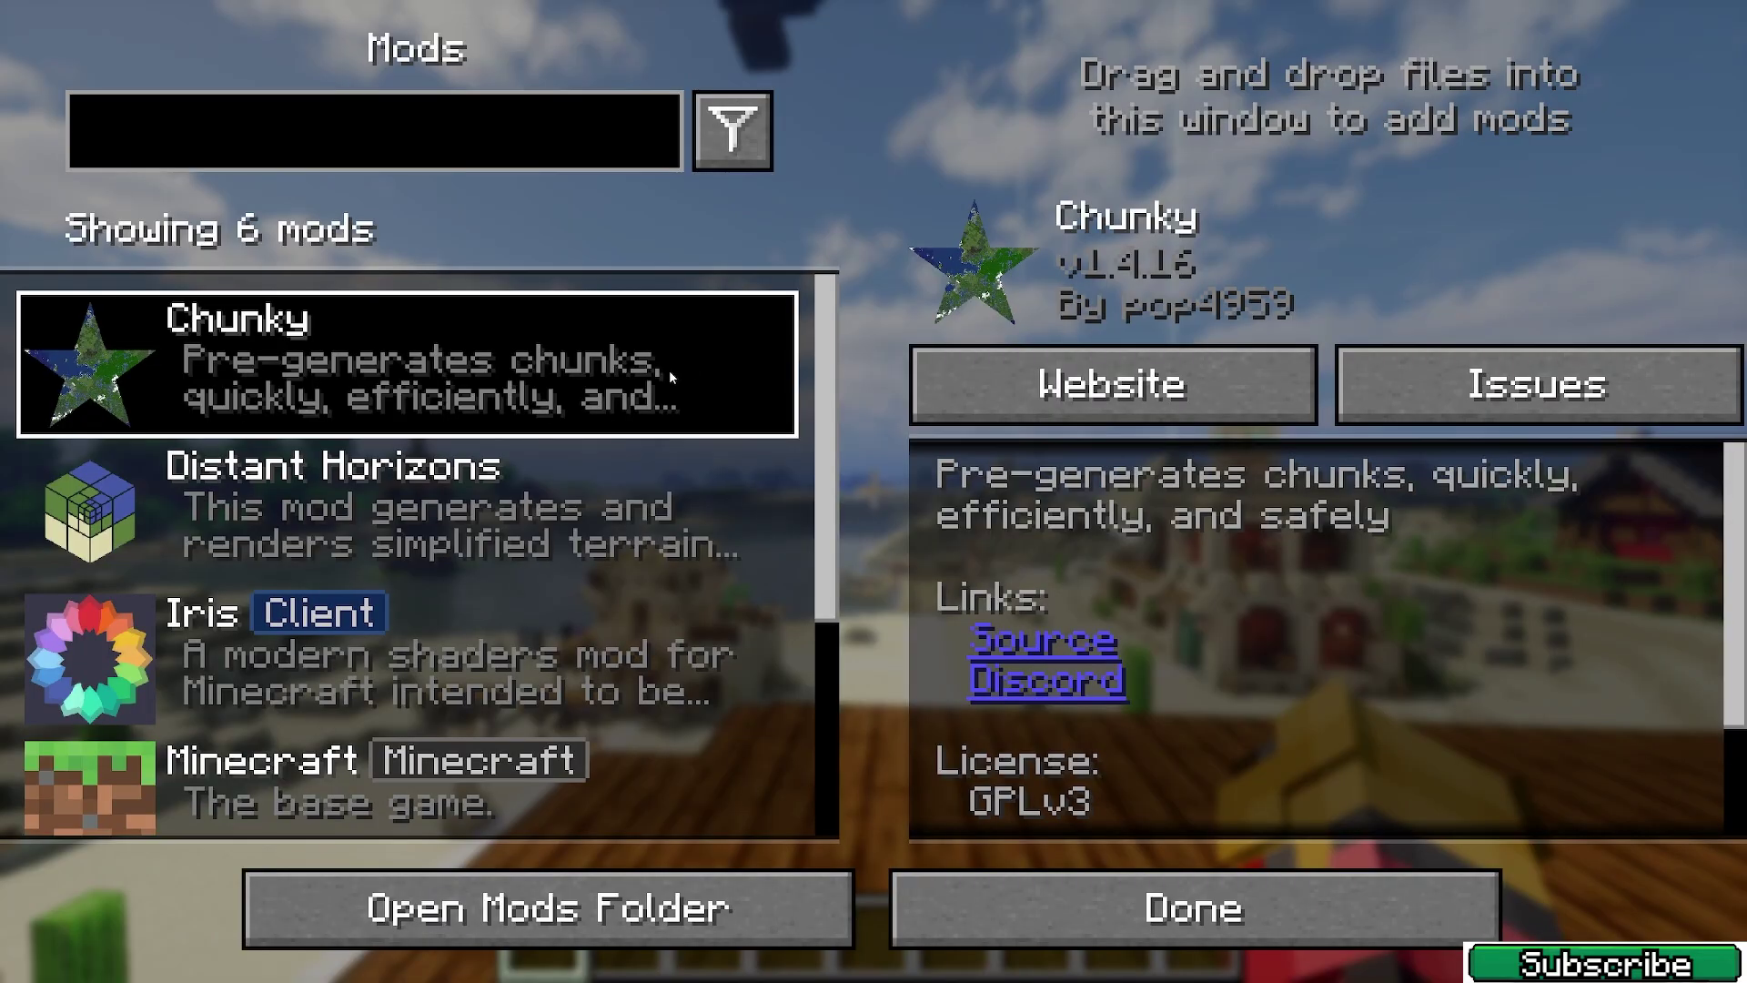
Scroll through the six installed mods, including Distant Horizons and Chunky.
scroll(667, 378, "down", 2)
scroll(623, 393, "up", 2)
scroll(330, 358, "down", 1)
scroll(317, 339, "up", 1)
scroll(437, 388, "down", 1)
scroll(426, 397, "up", 1)
scroll(570, 380, "down", 1)
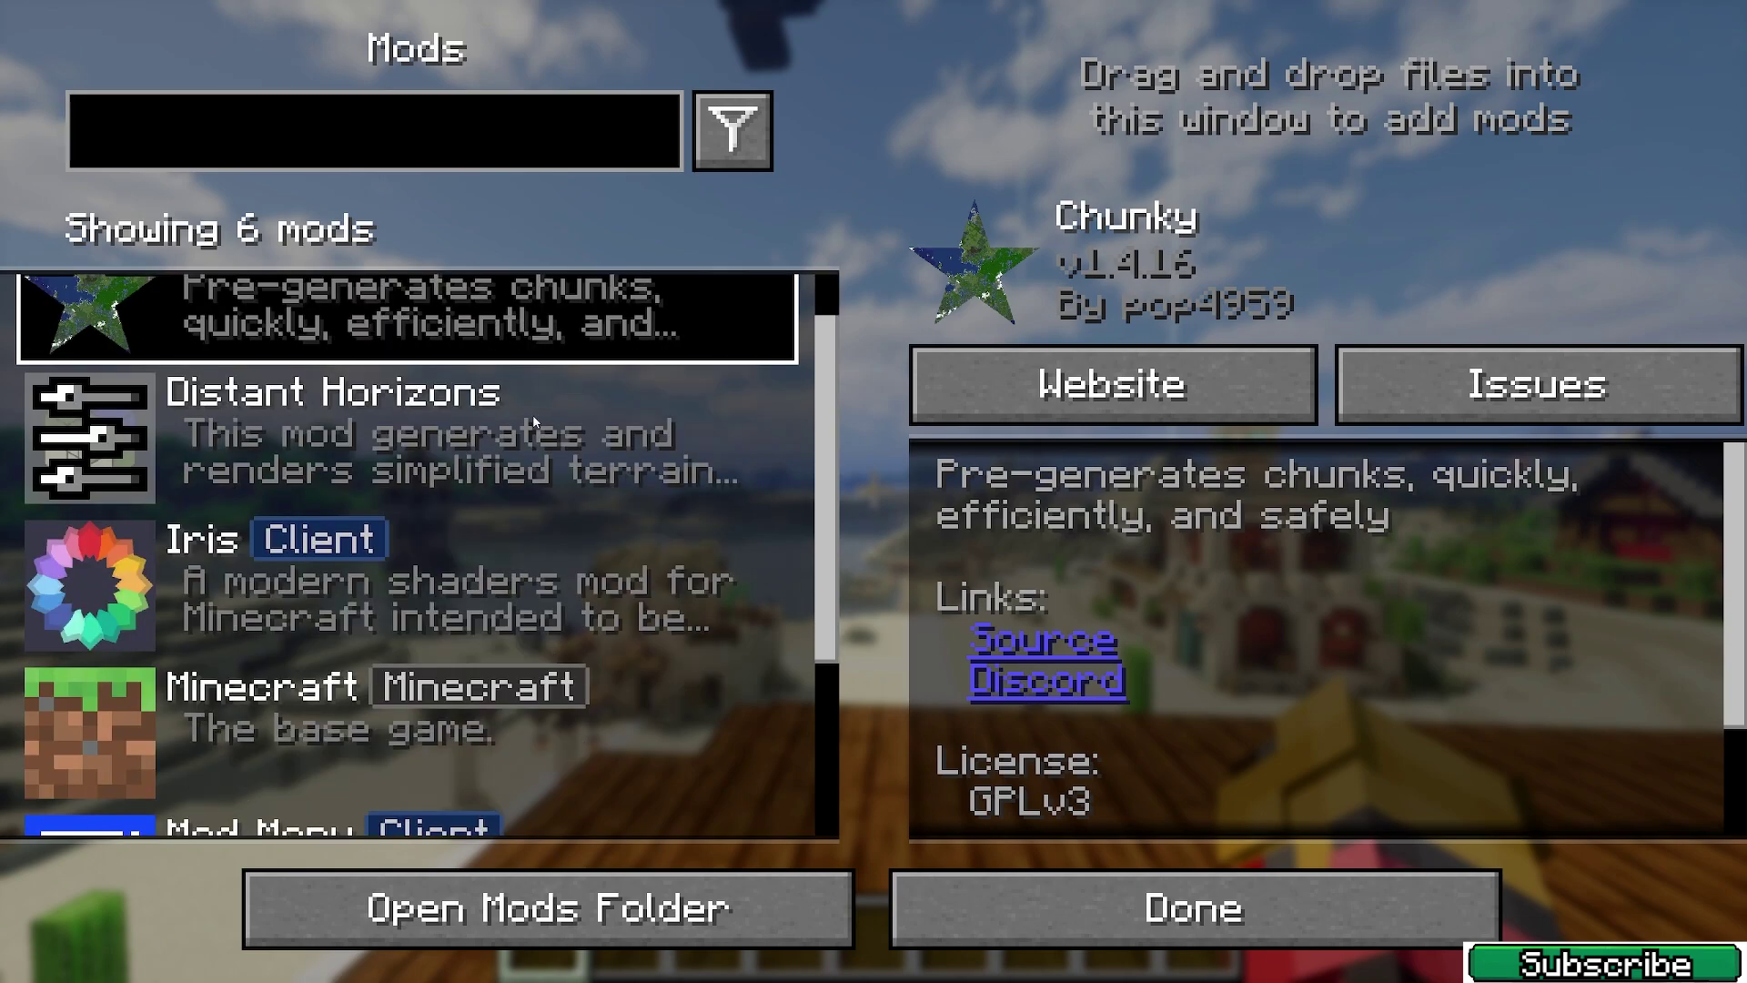
scroll(532, 413, "up", 1)
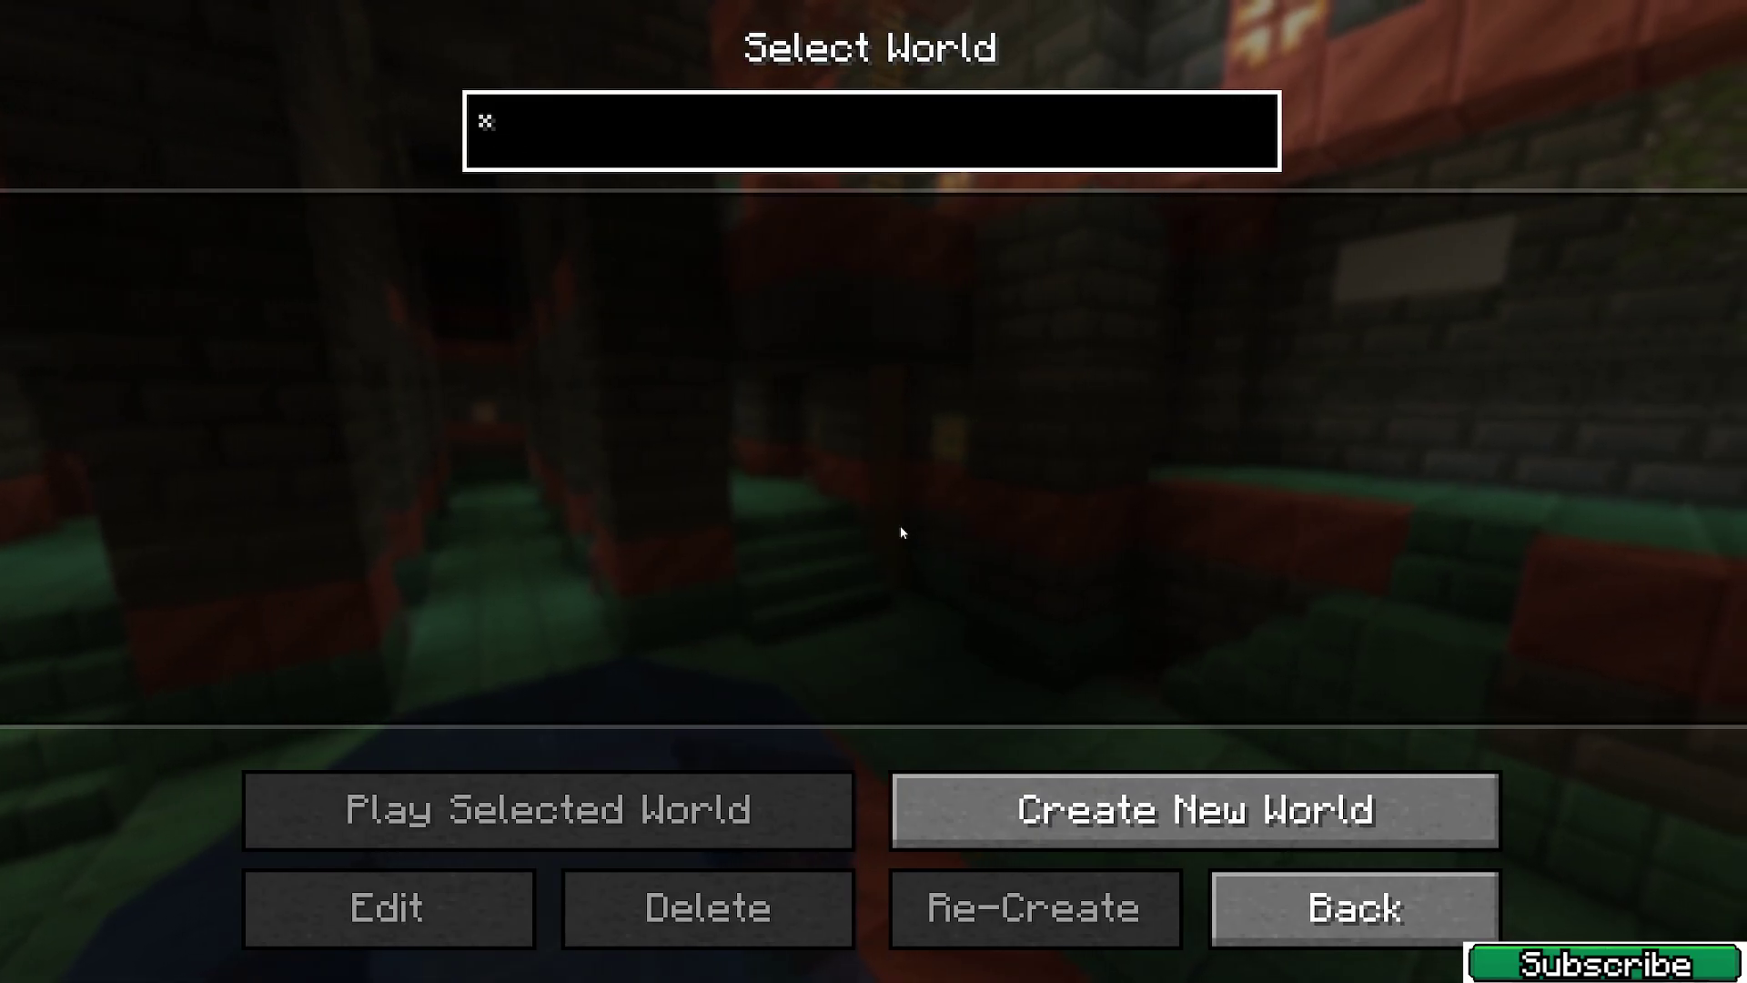
Load the singleplayer world, set Shaders to Disabled in Shader Packs, and apply.
double_click(511, 288)
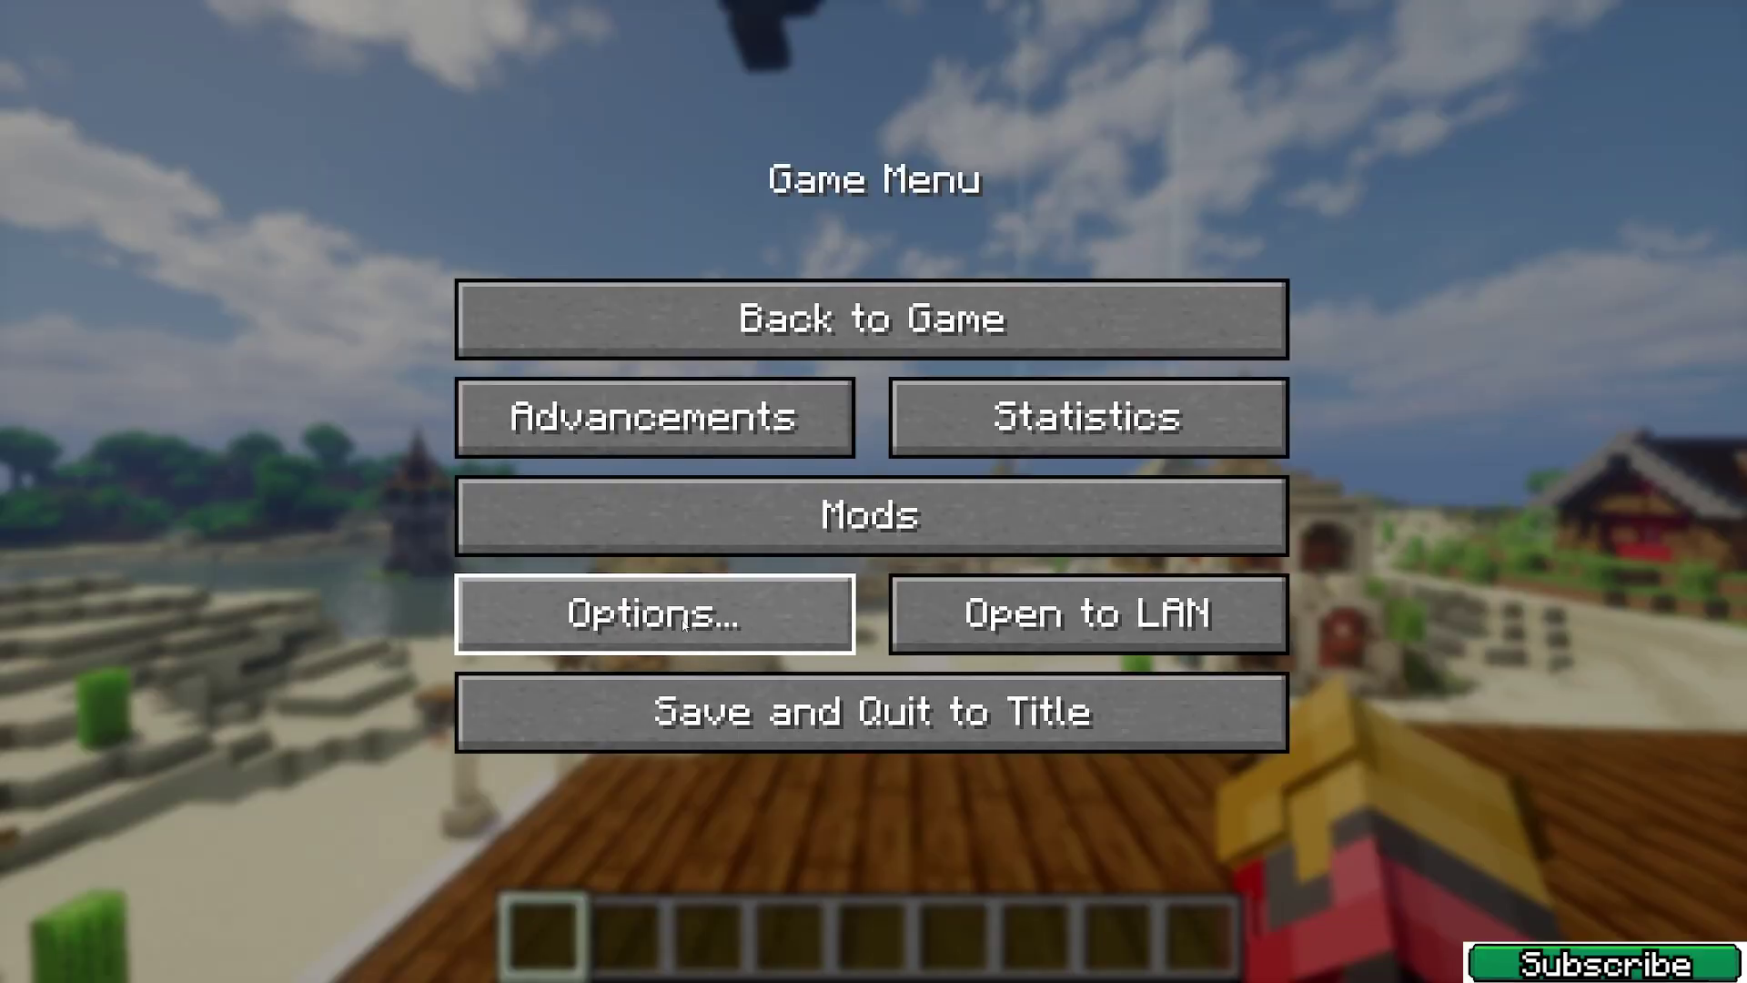
left_click(659, 612)
left_click(202, 162)
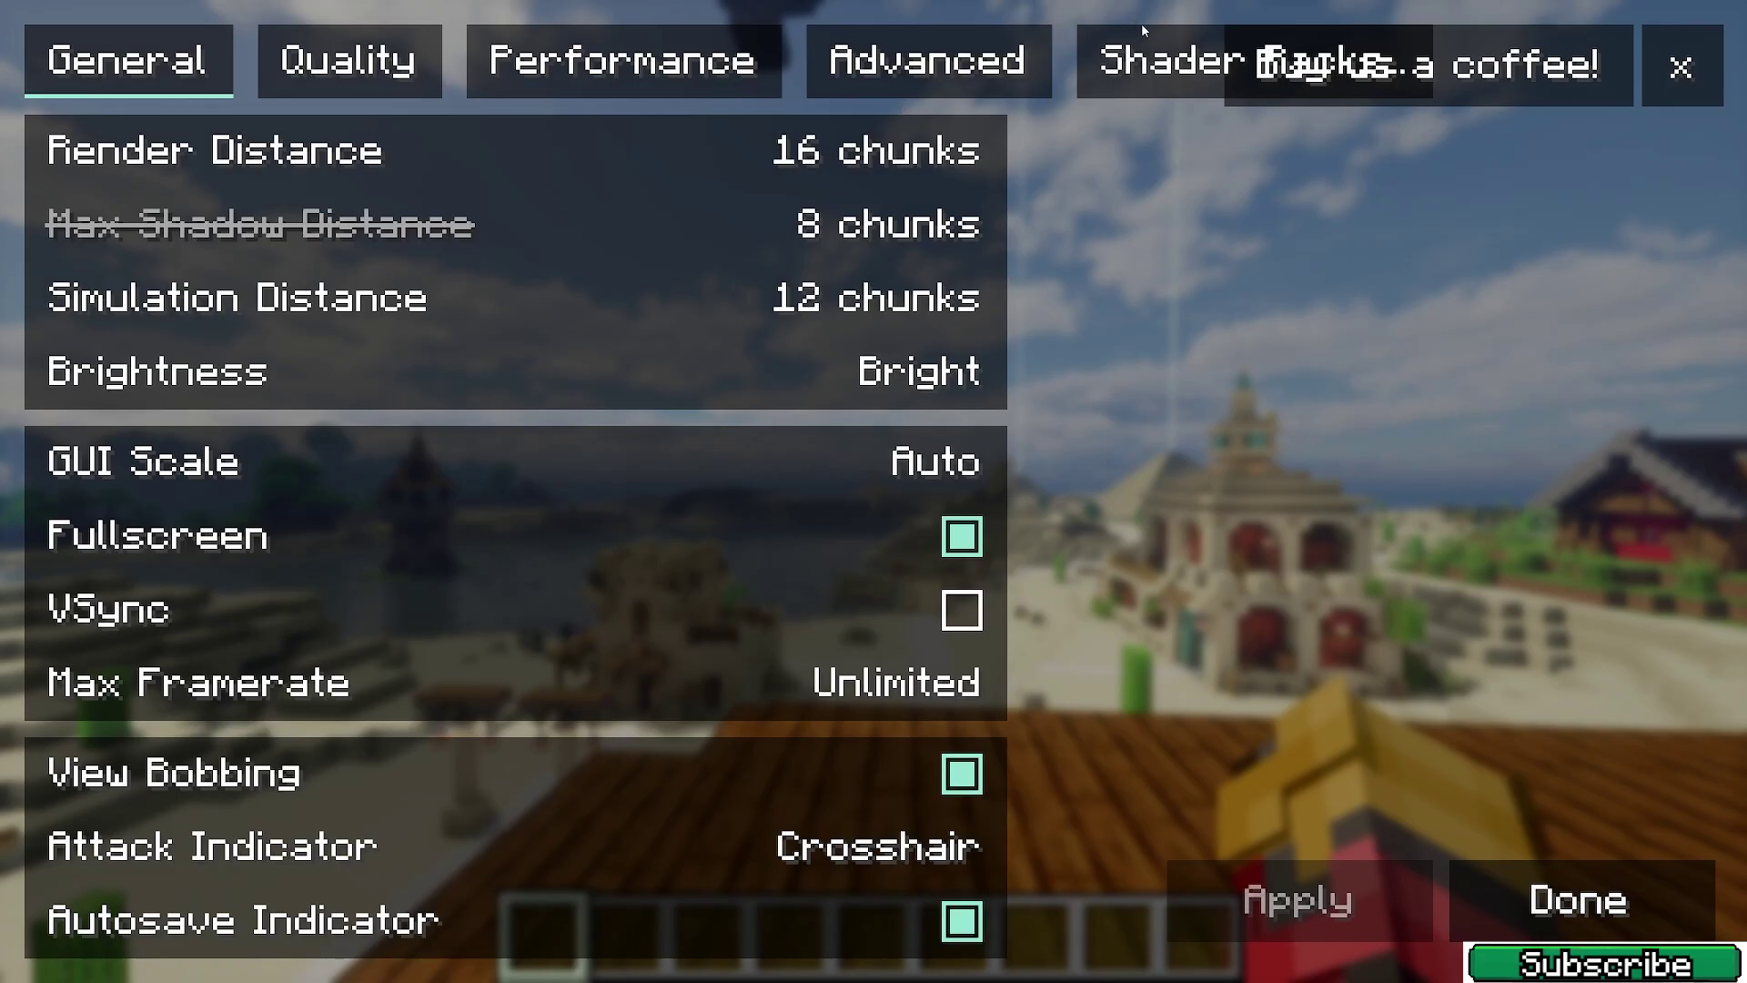
left_click(1141, 41)
left_click(976, 167)
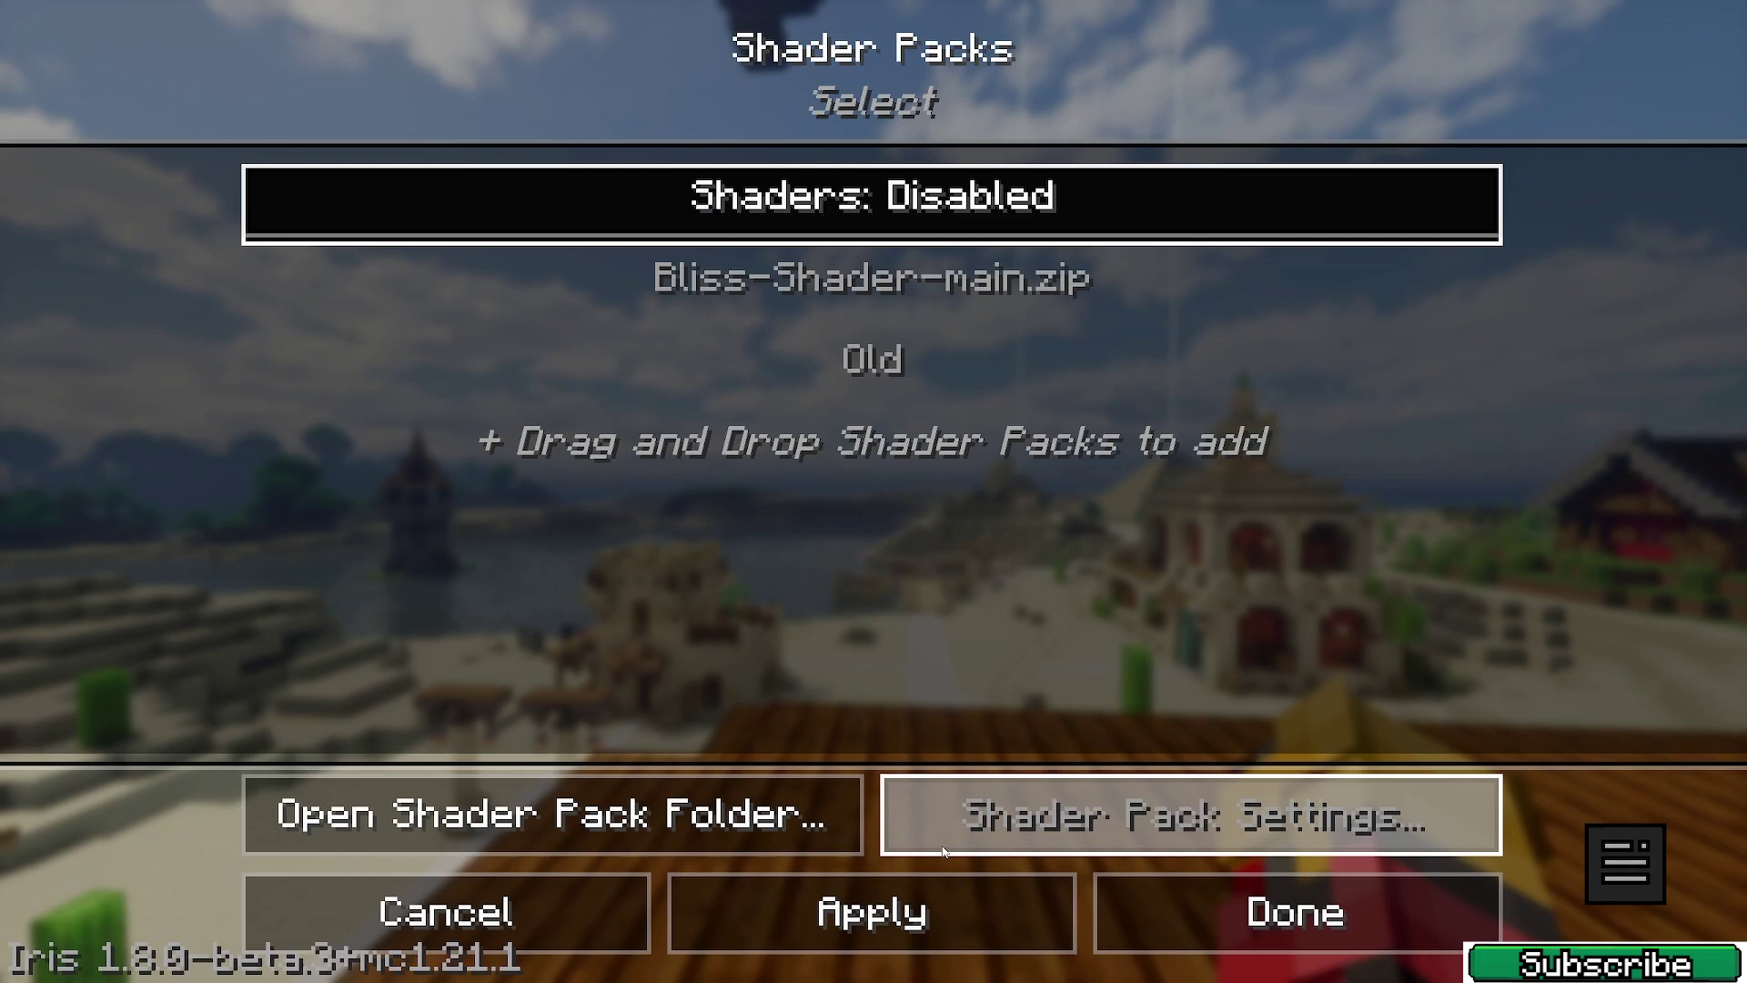
left_click(872, 912)
left_click(1297, 913)
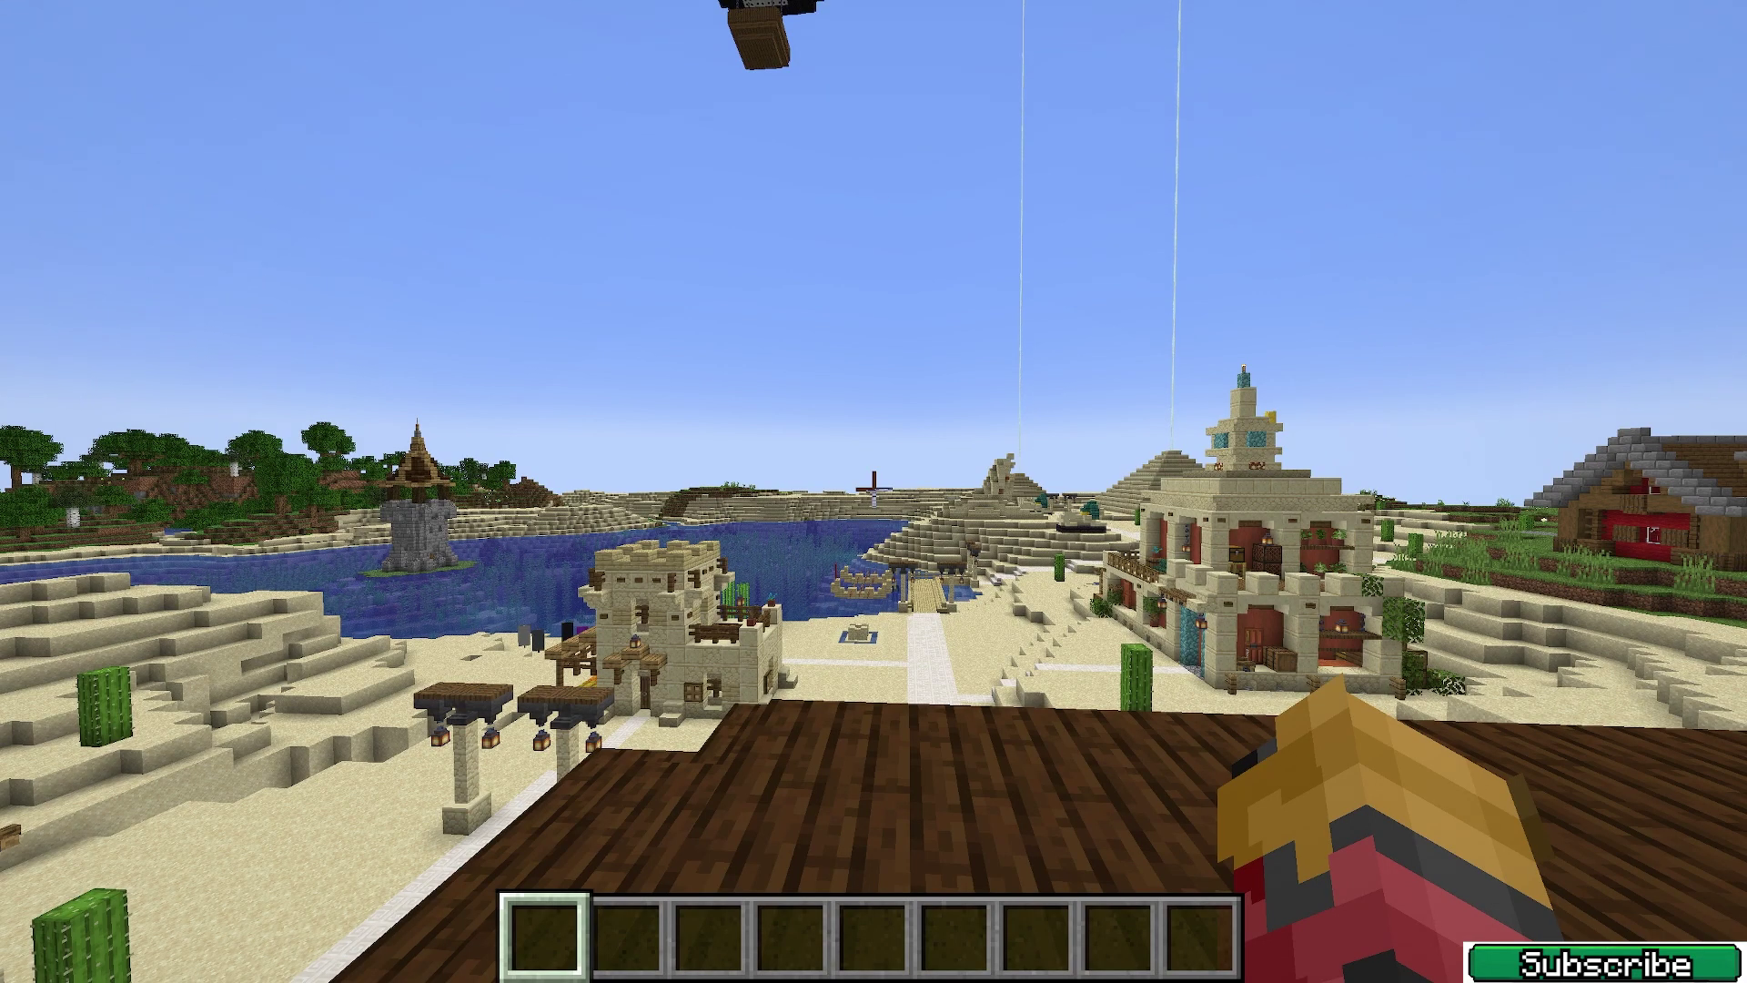
Cancel a half-typed 'chun' chat command and toggle the F3 debug stats on and off.
key("slash")
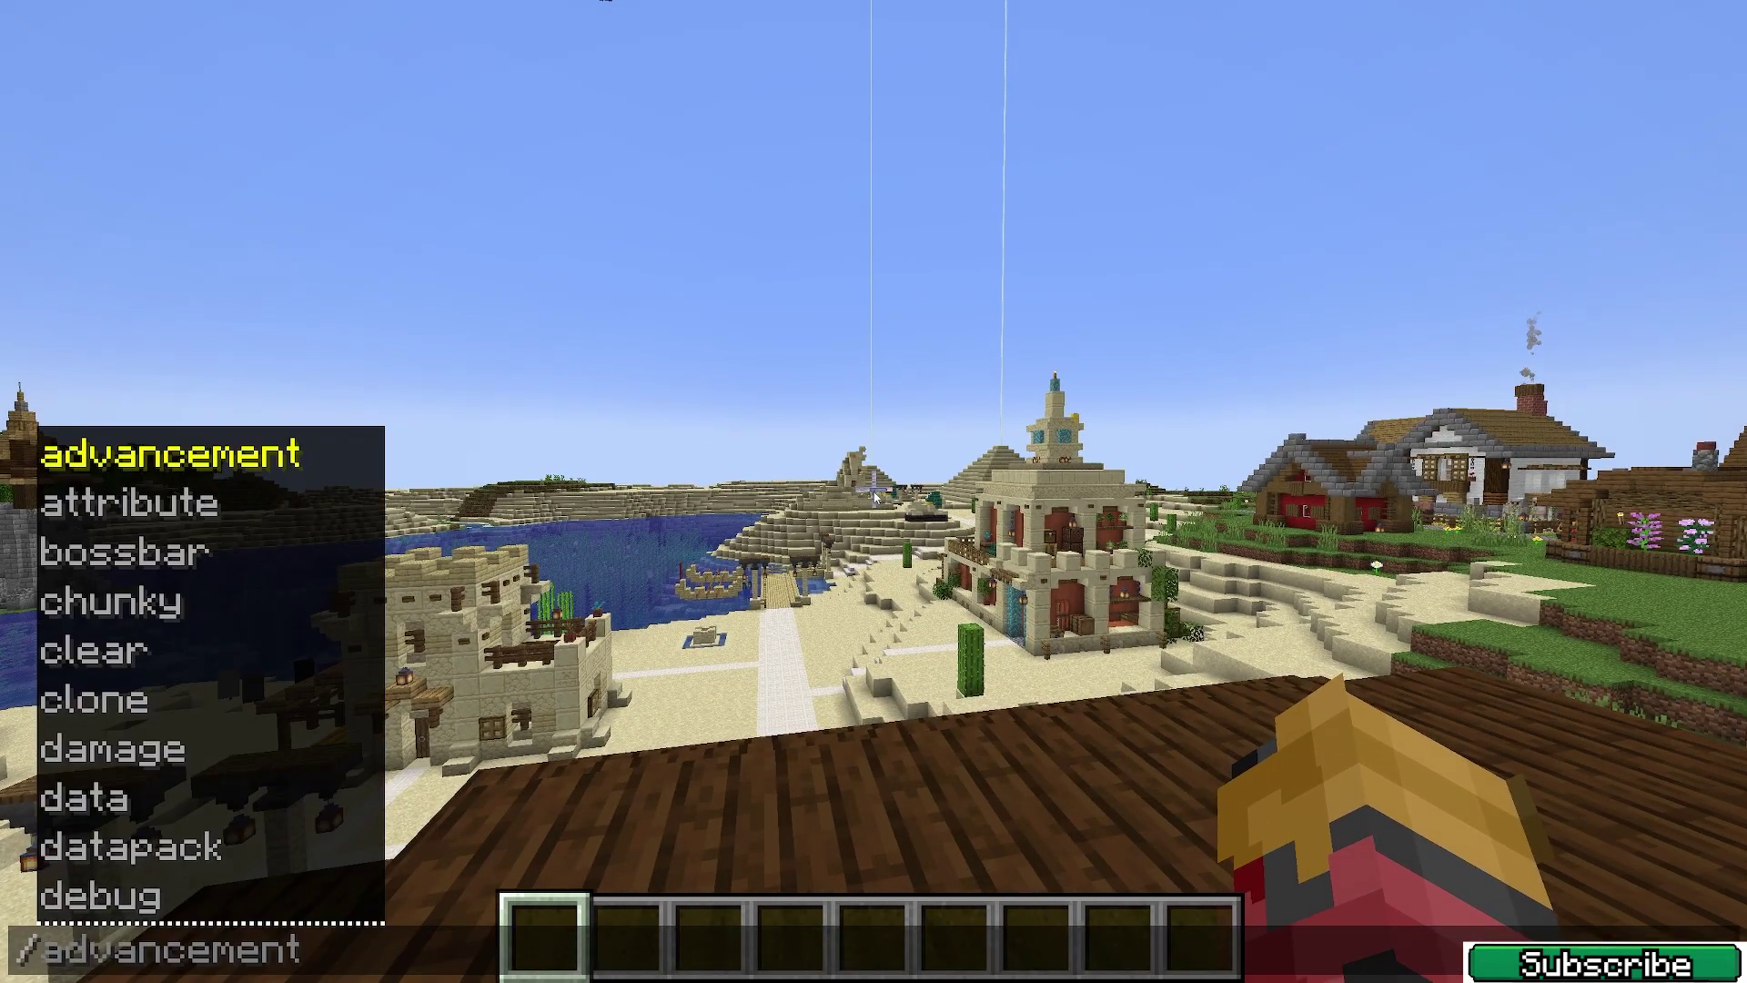
type("chun")
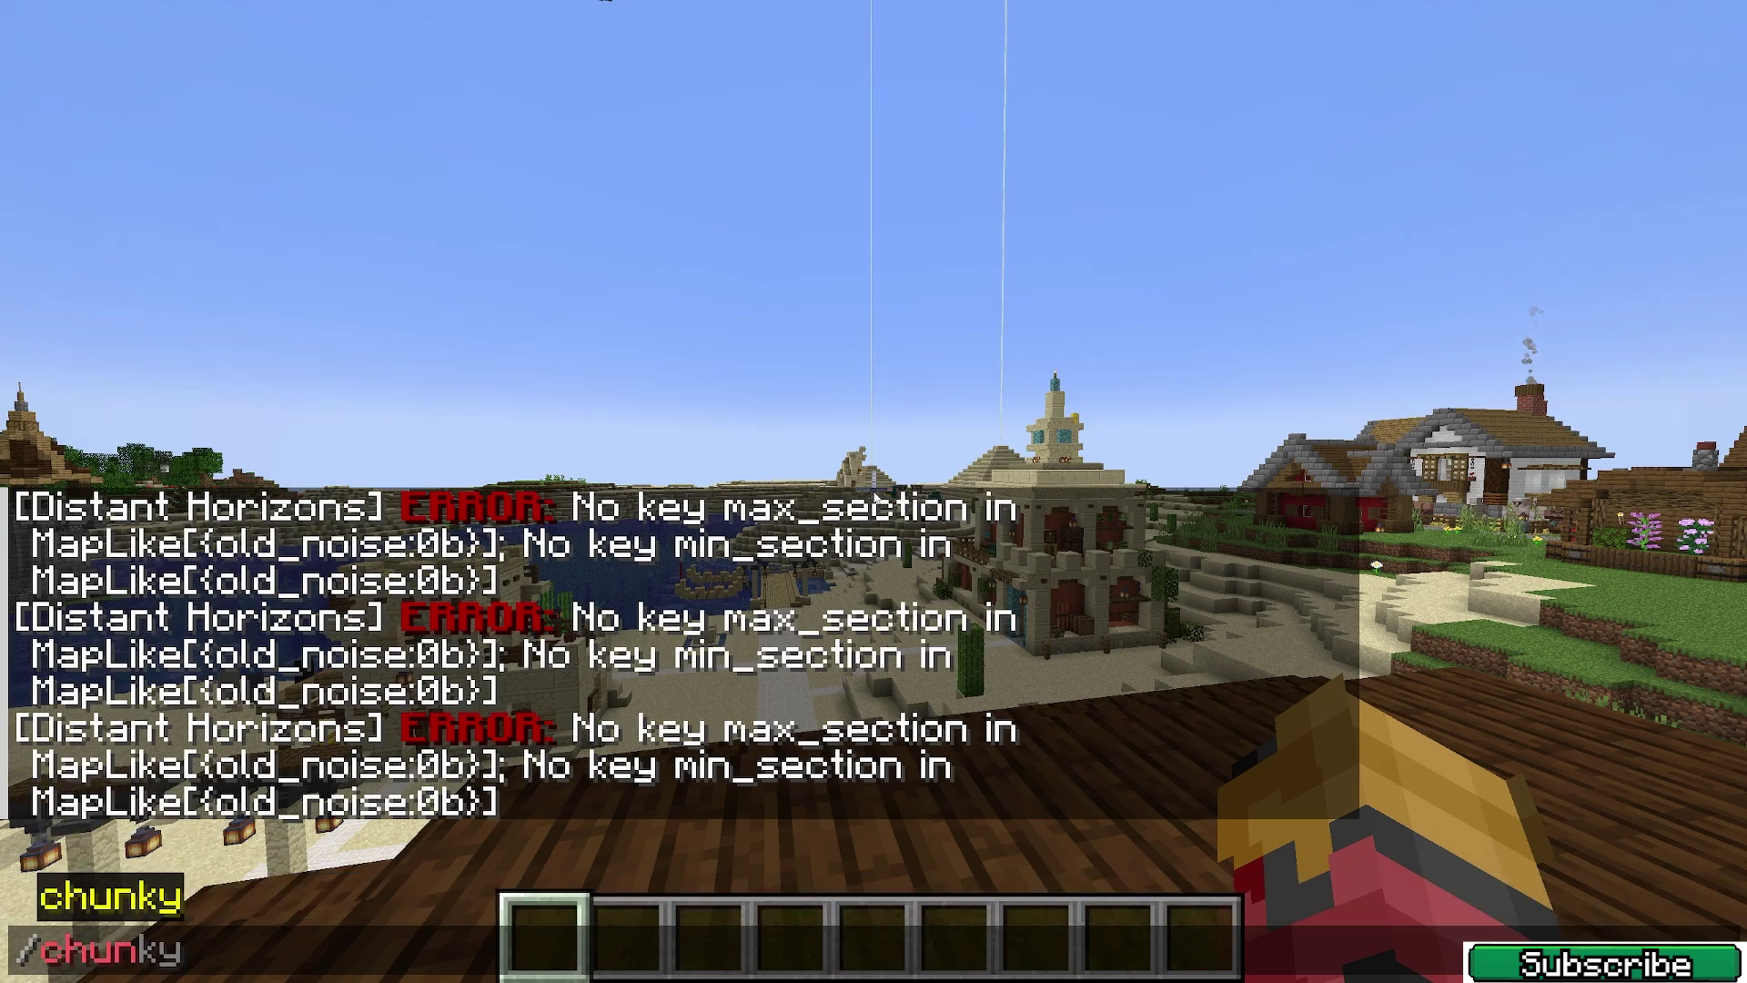
key("Escape")
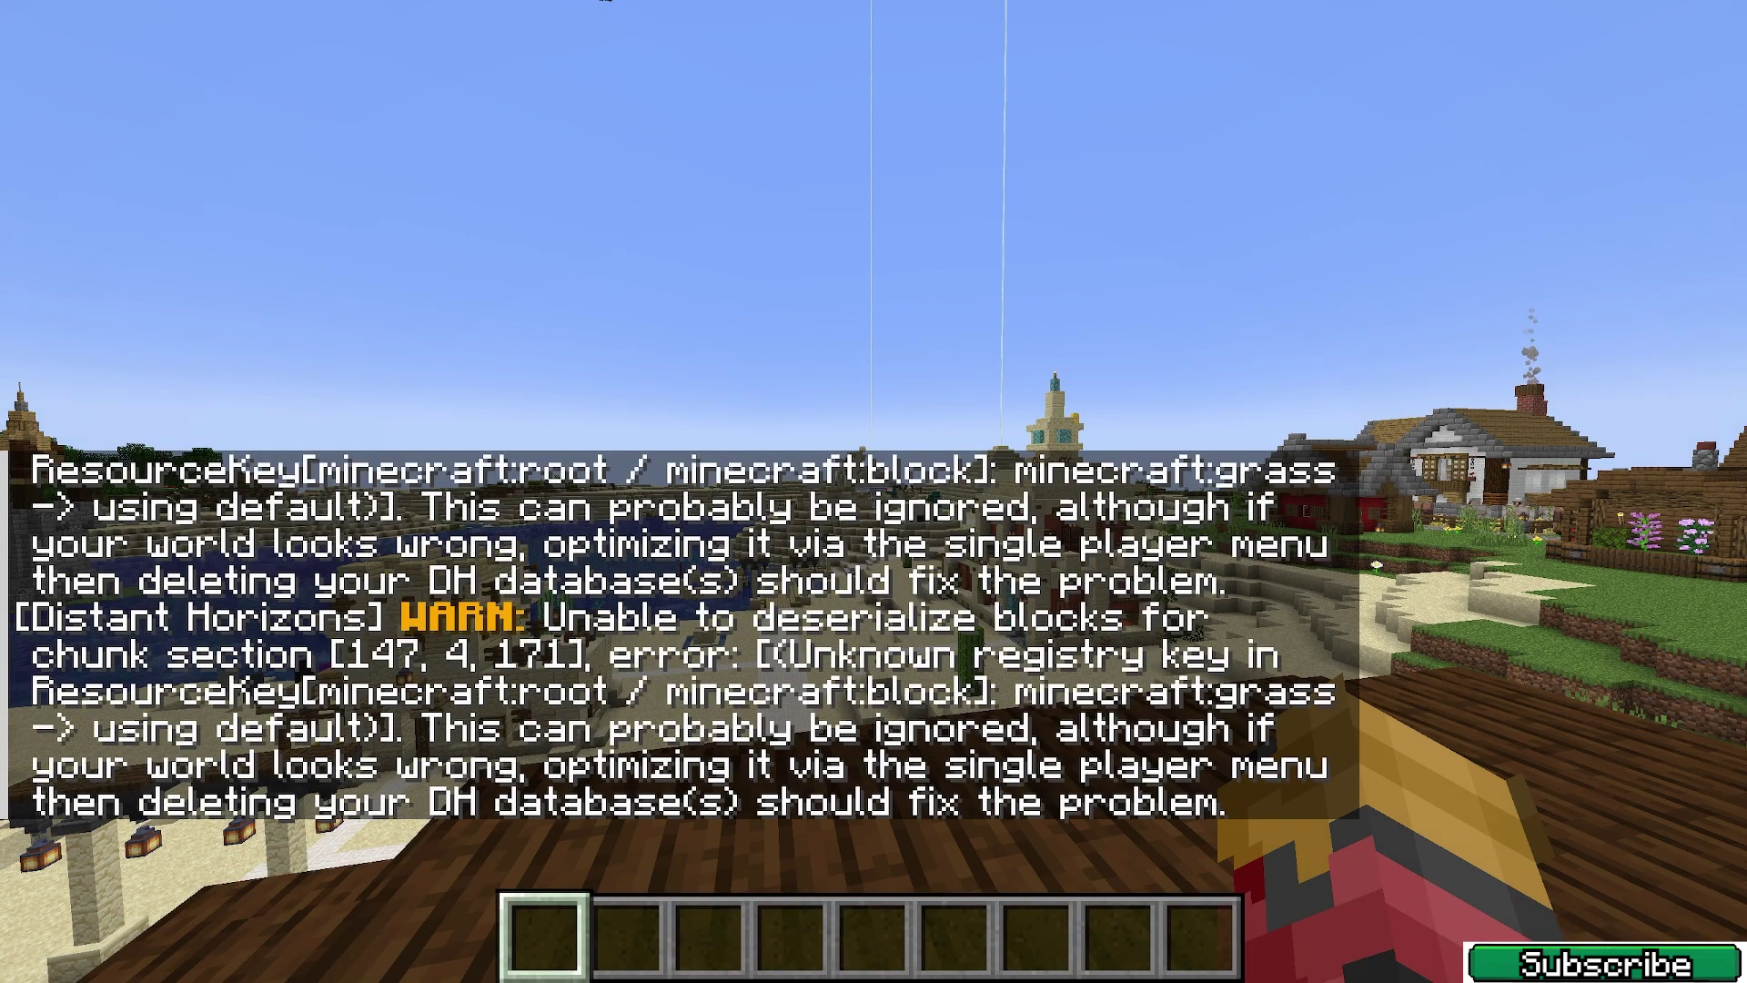
key("F3")
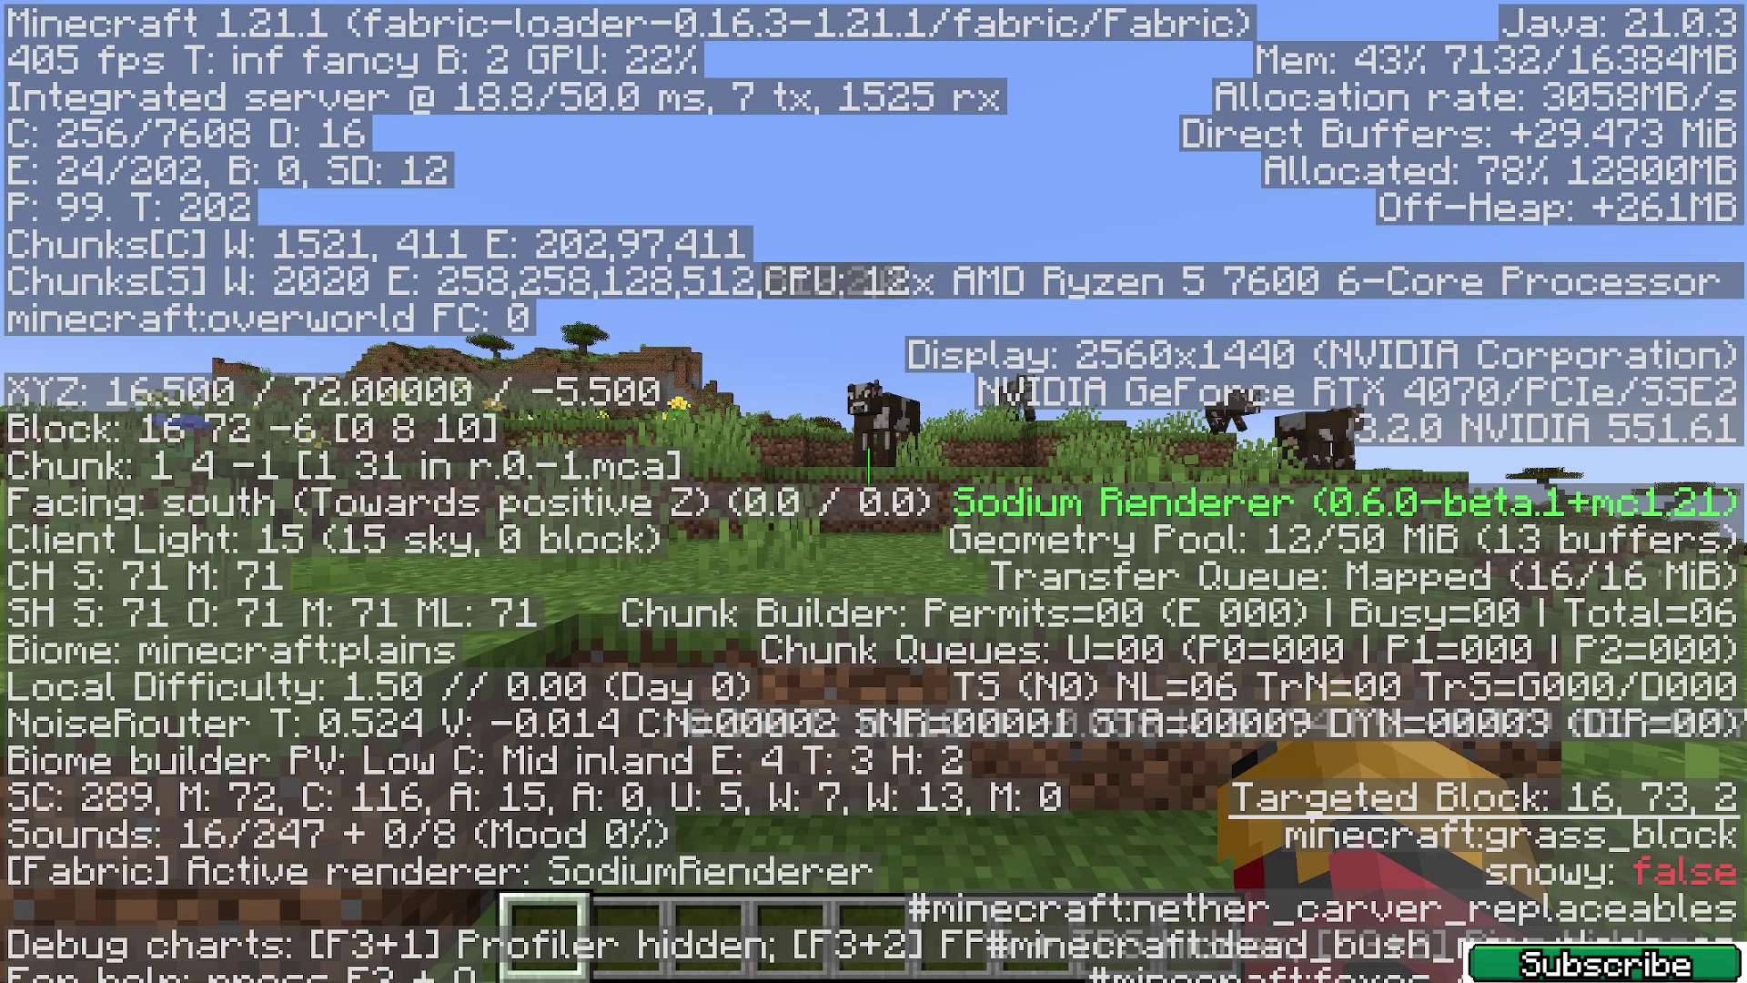
key("F3")
key("F3")
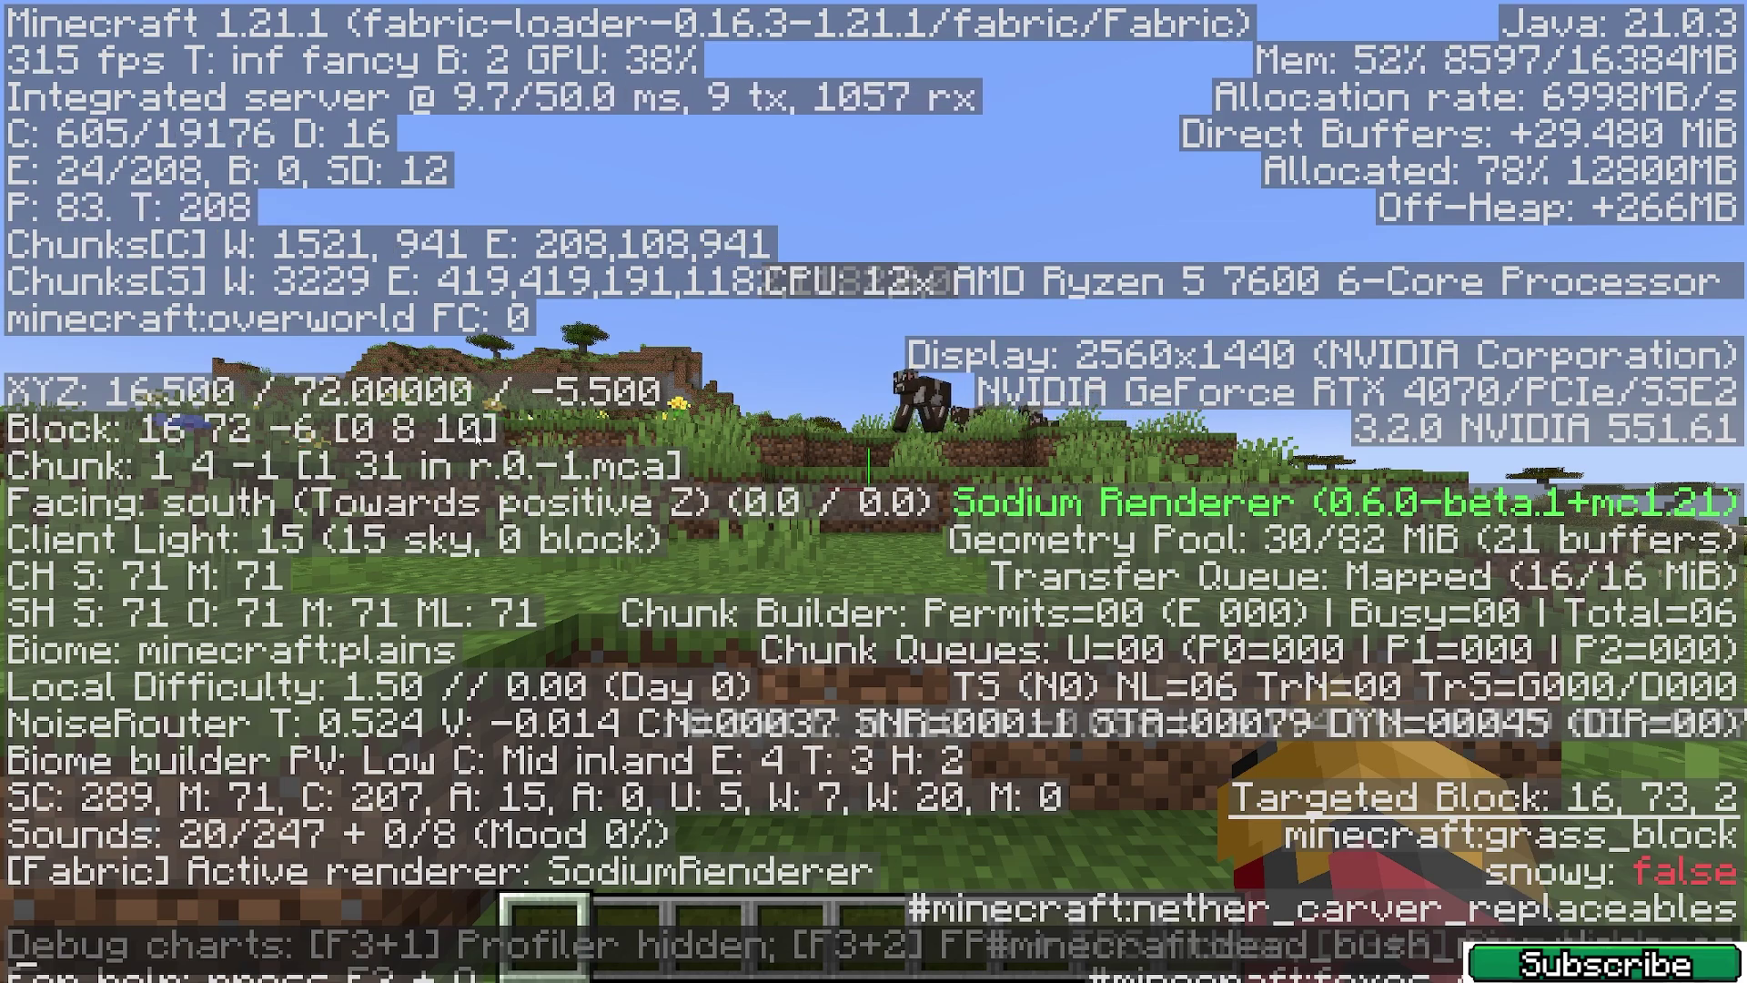
key("F3")
Enter 'chunky center' in chat, show debug stats, and start typing 'chunky center 17'.
key("slash")
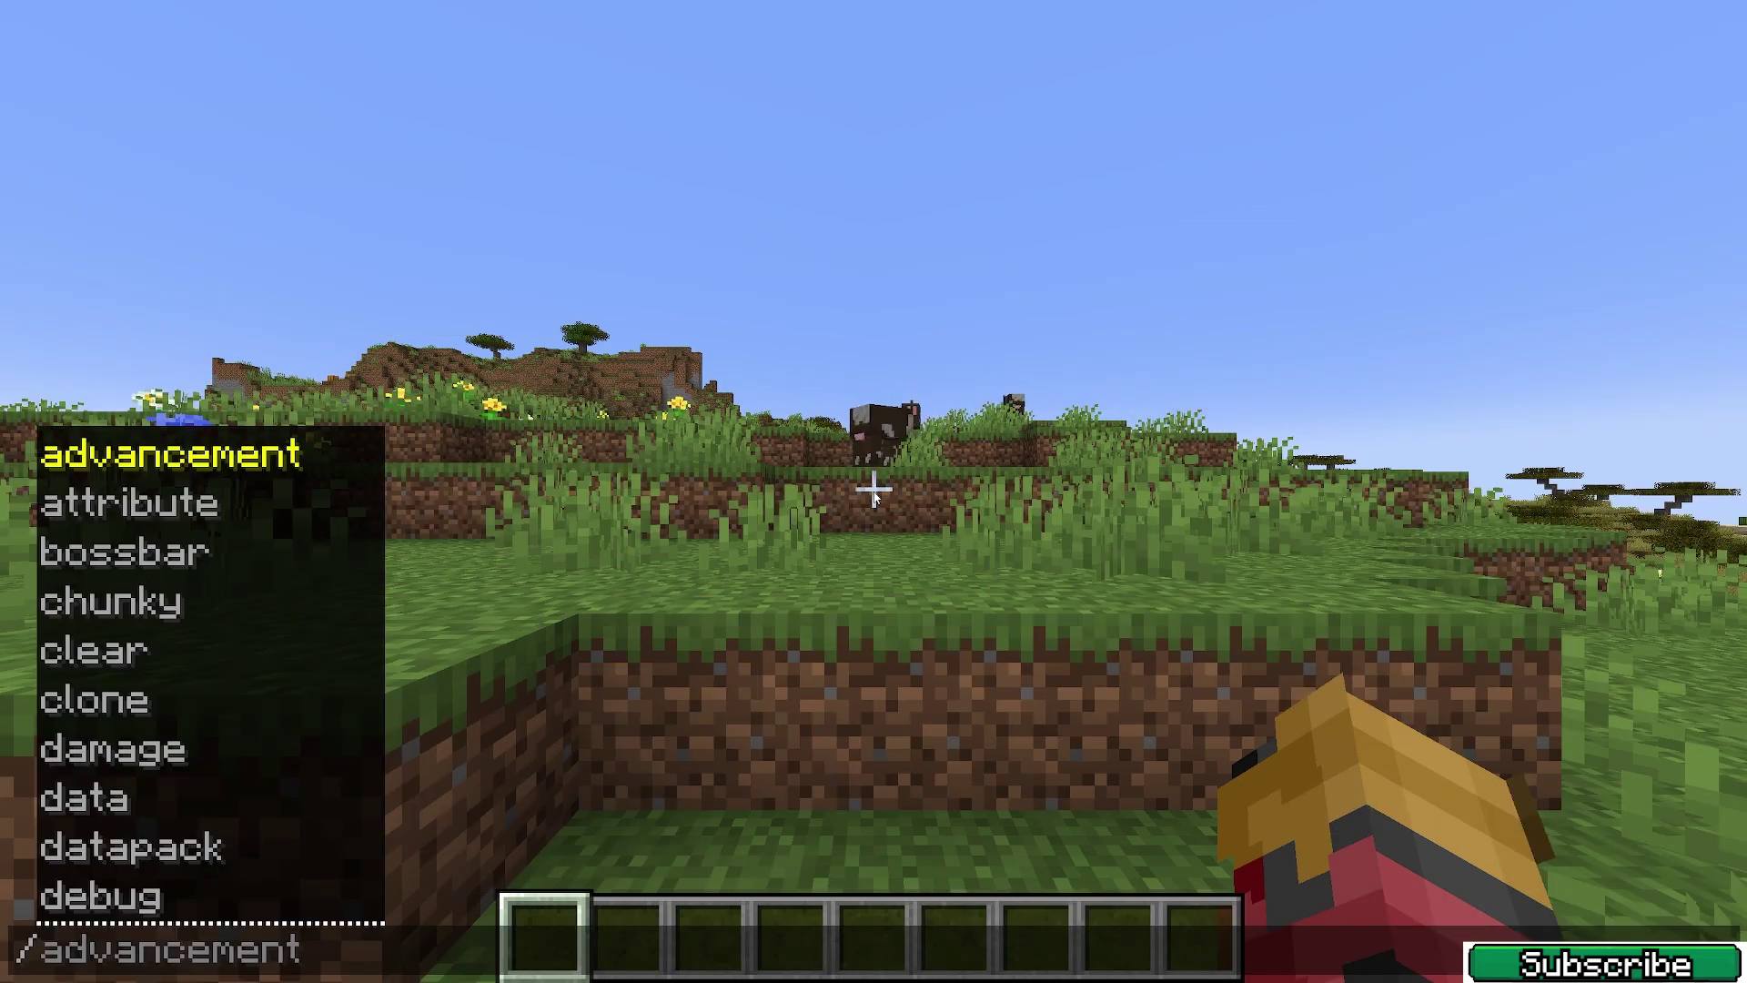
type("chunky center")
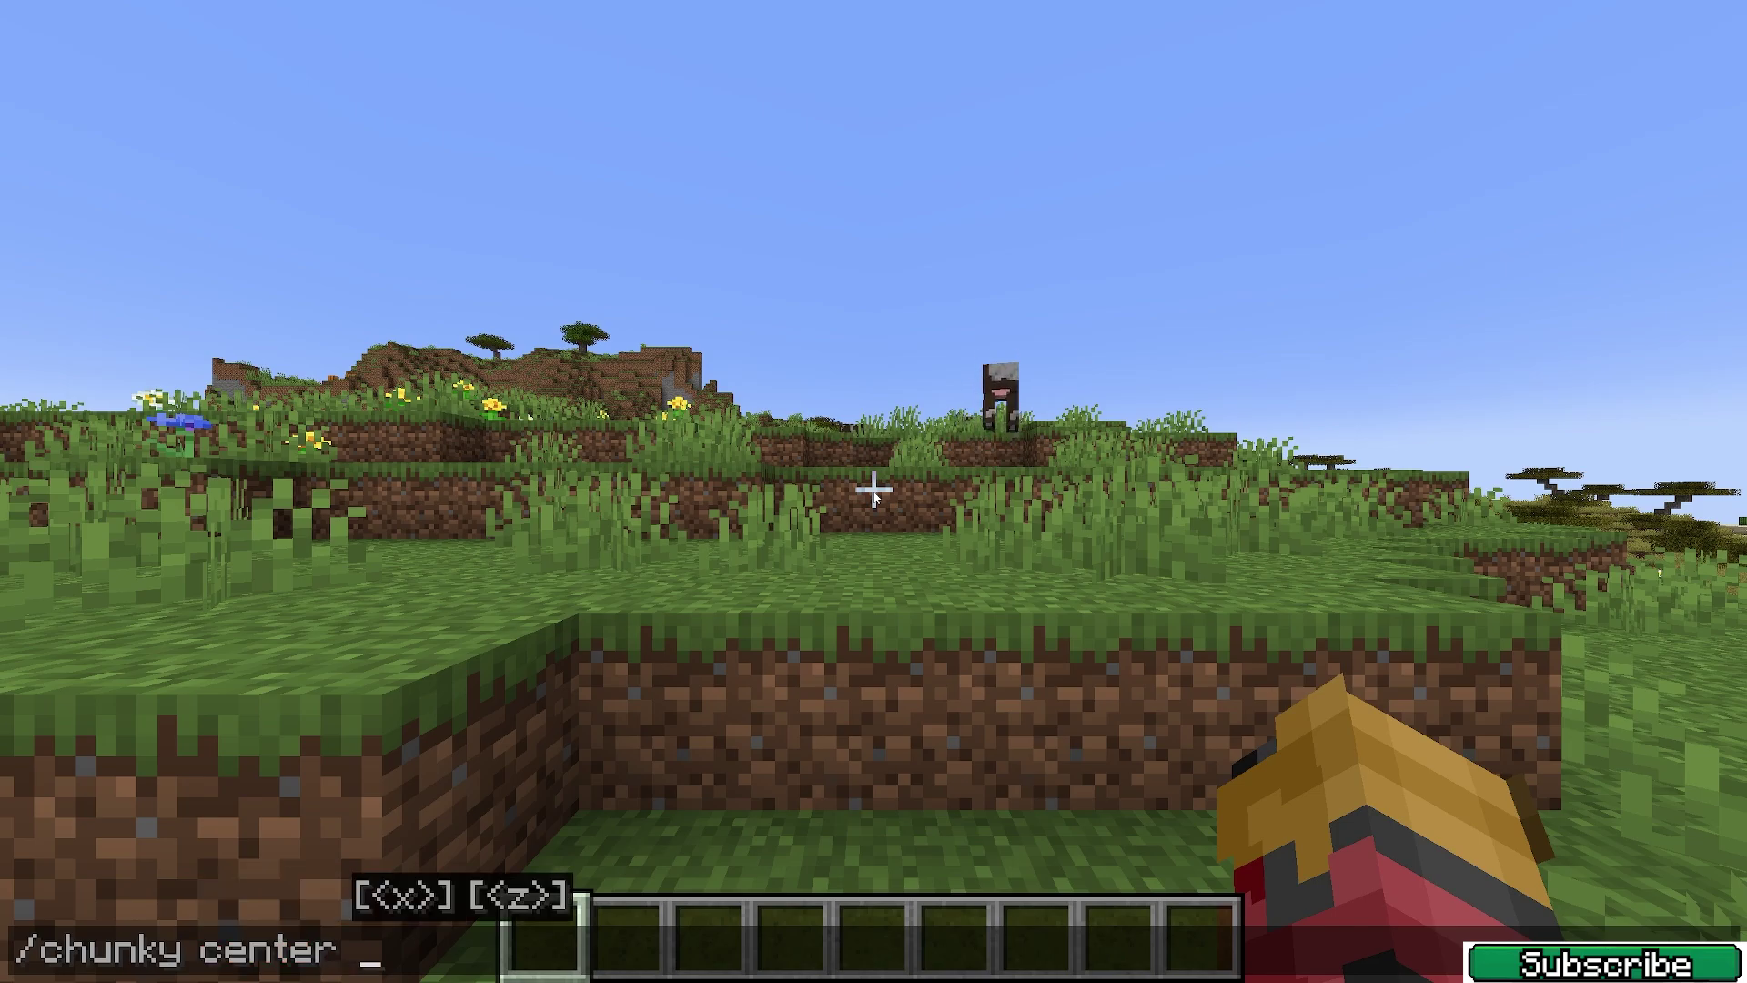
key("Escape")
key("F3")
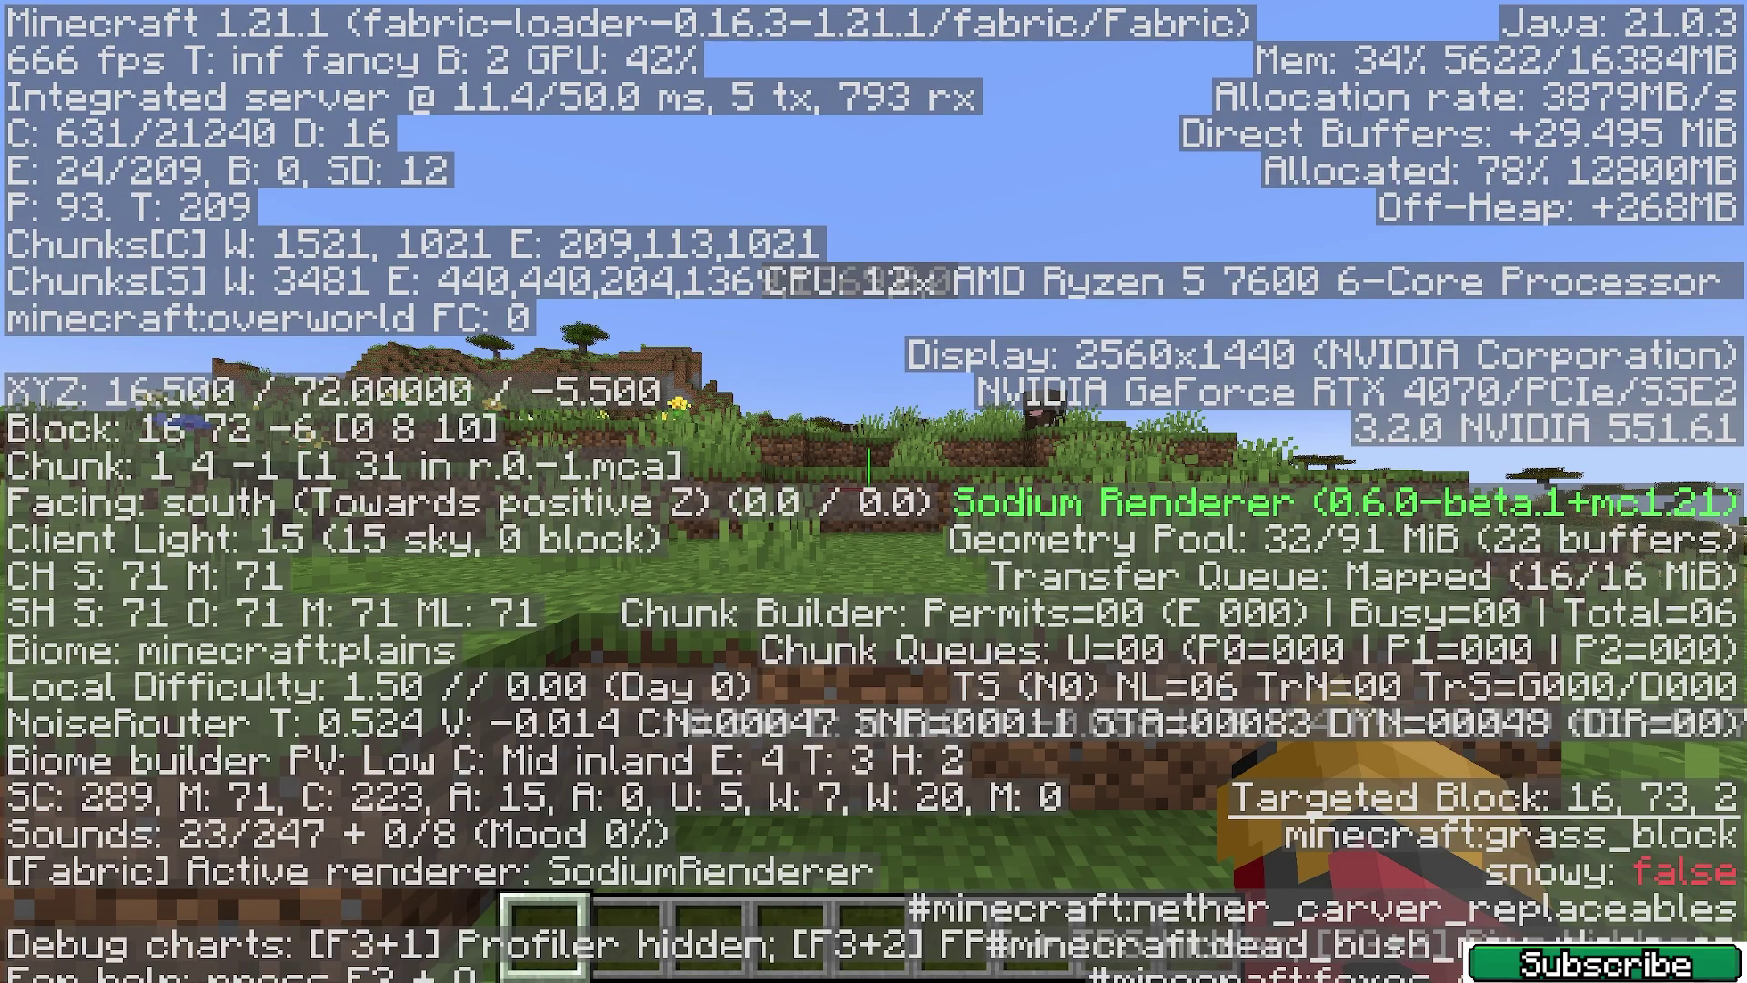
key("slash")
type("chunky ce")
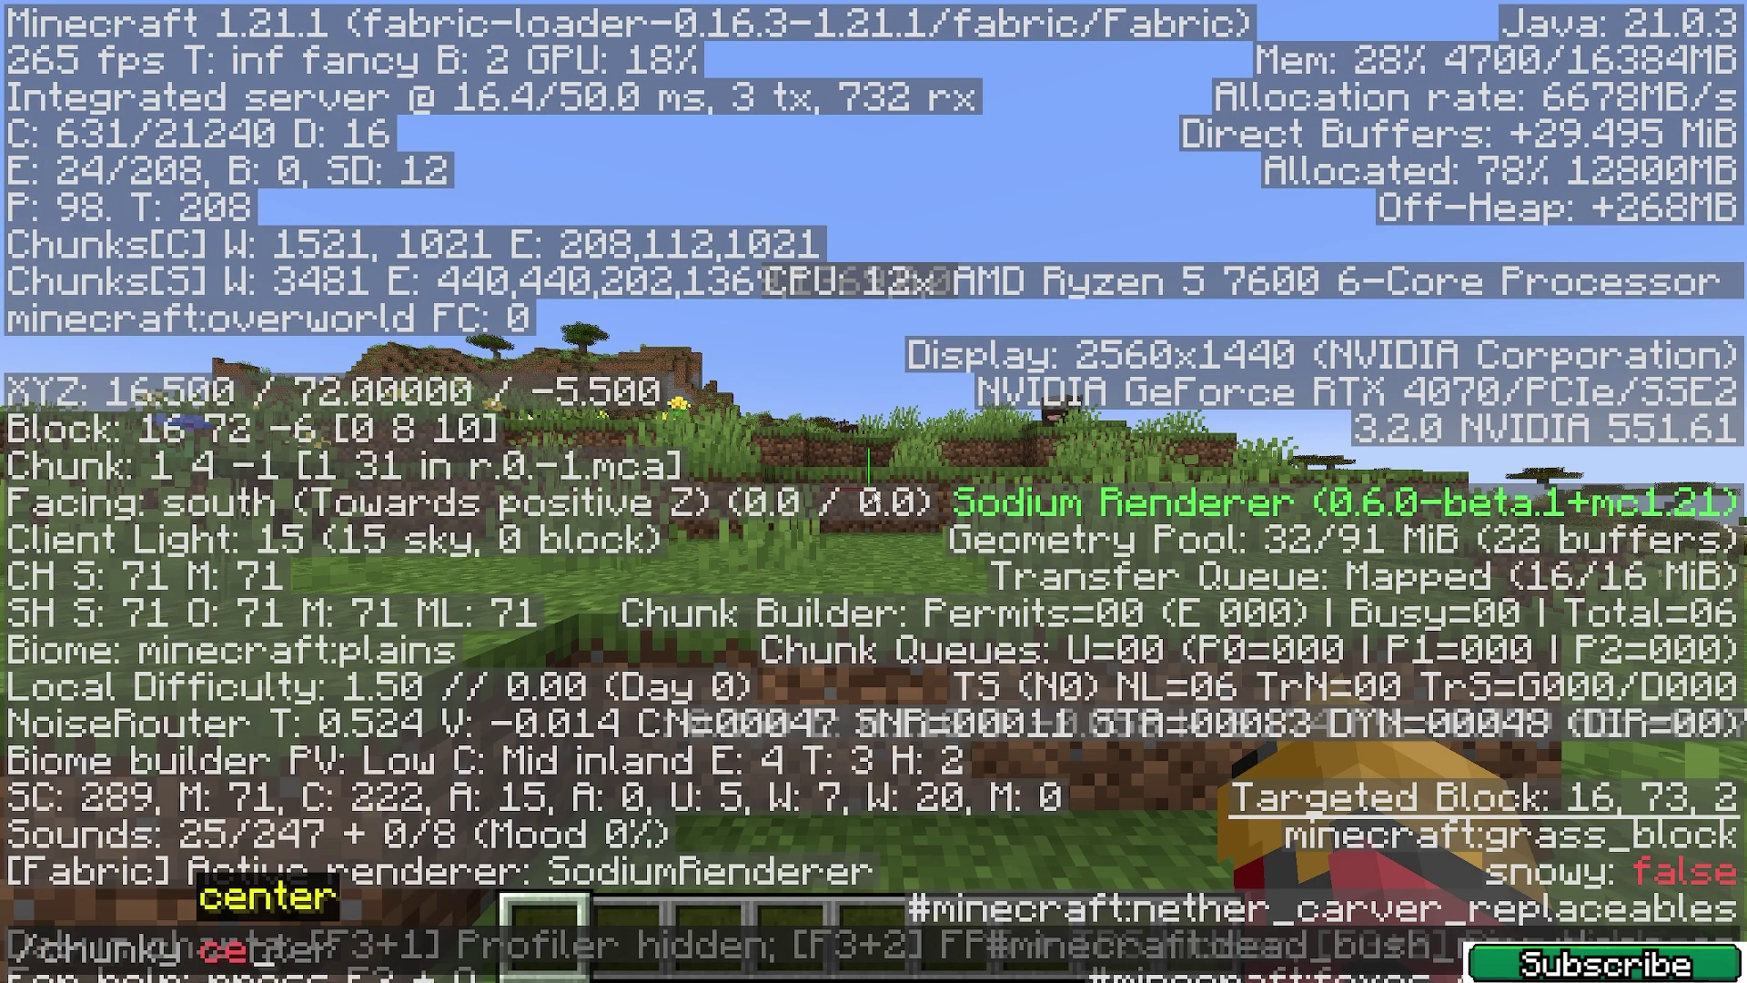
type("nter 17")
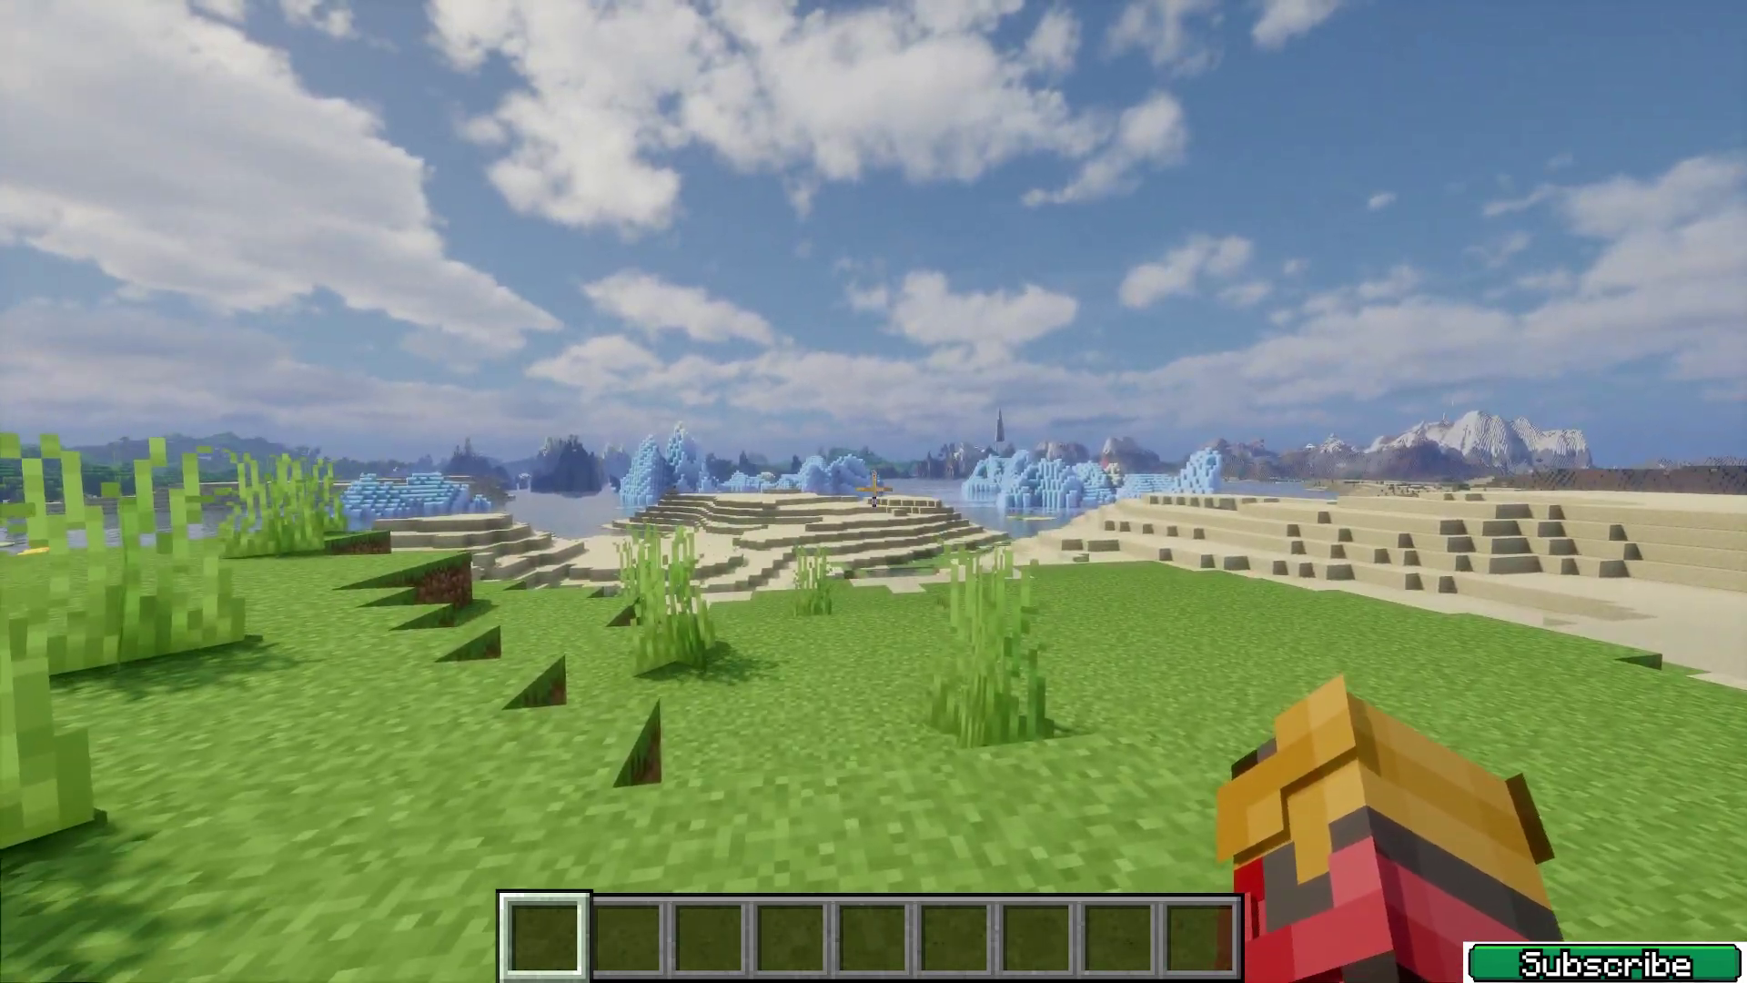
Change the Distant Horizons LOD Chunk Render Distance Radius from 512 to 64 and save.
key("Escape")
left_click(750, 626)
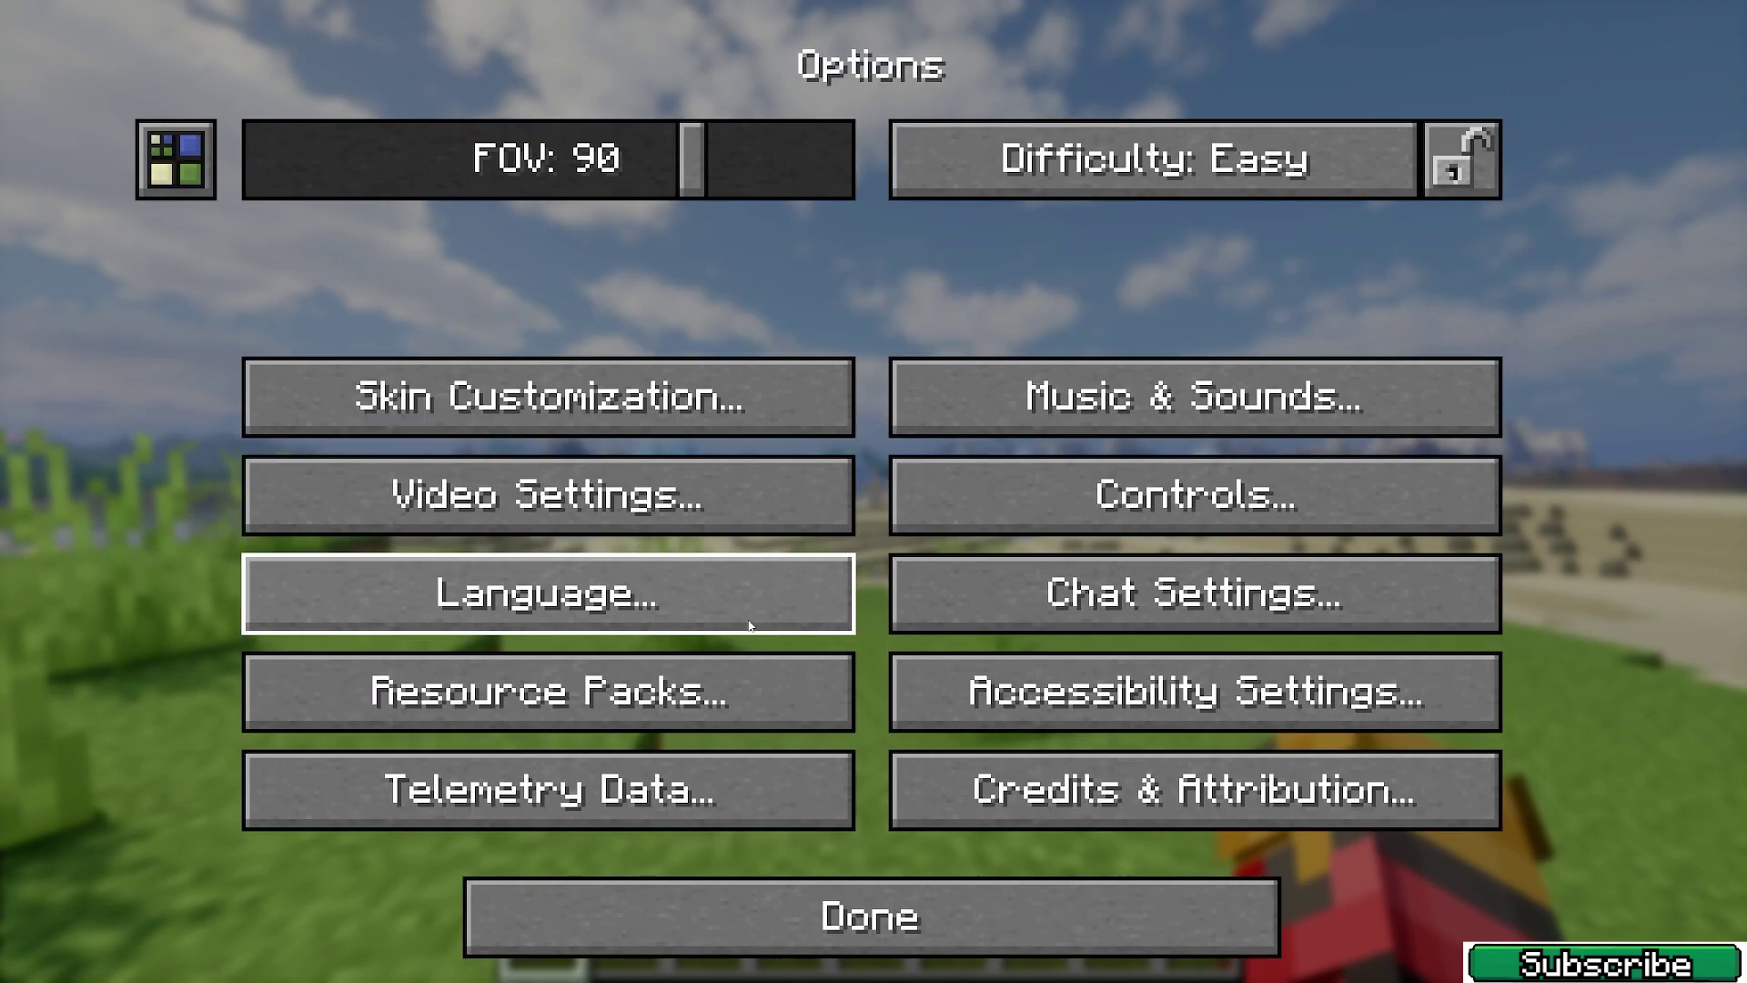
left_click(173, 162)
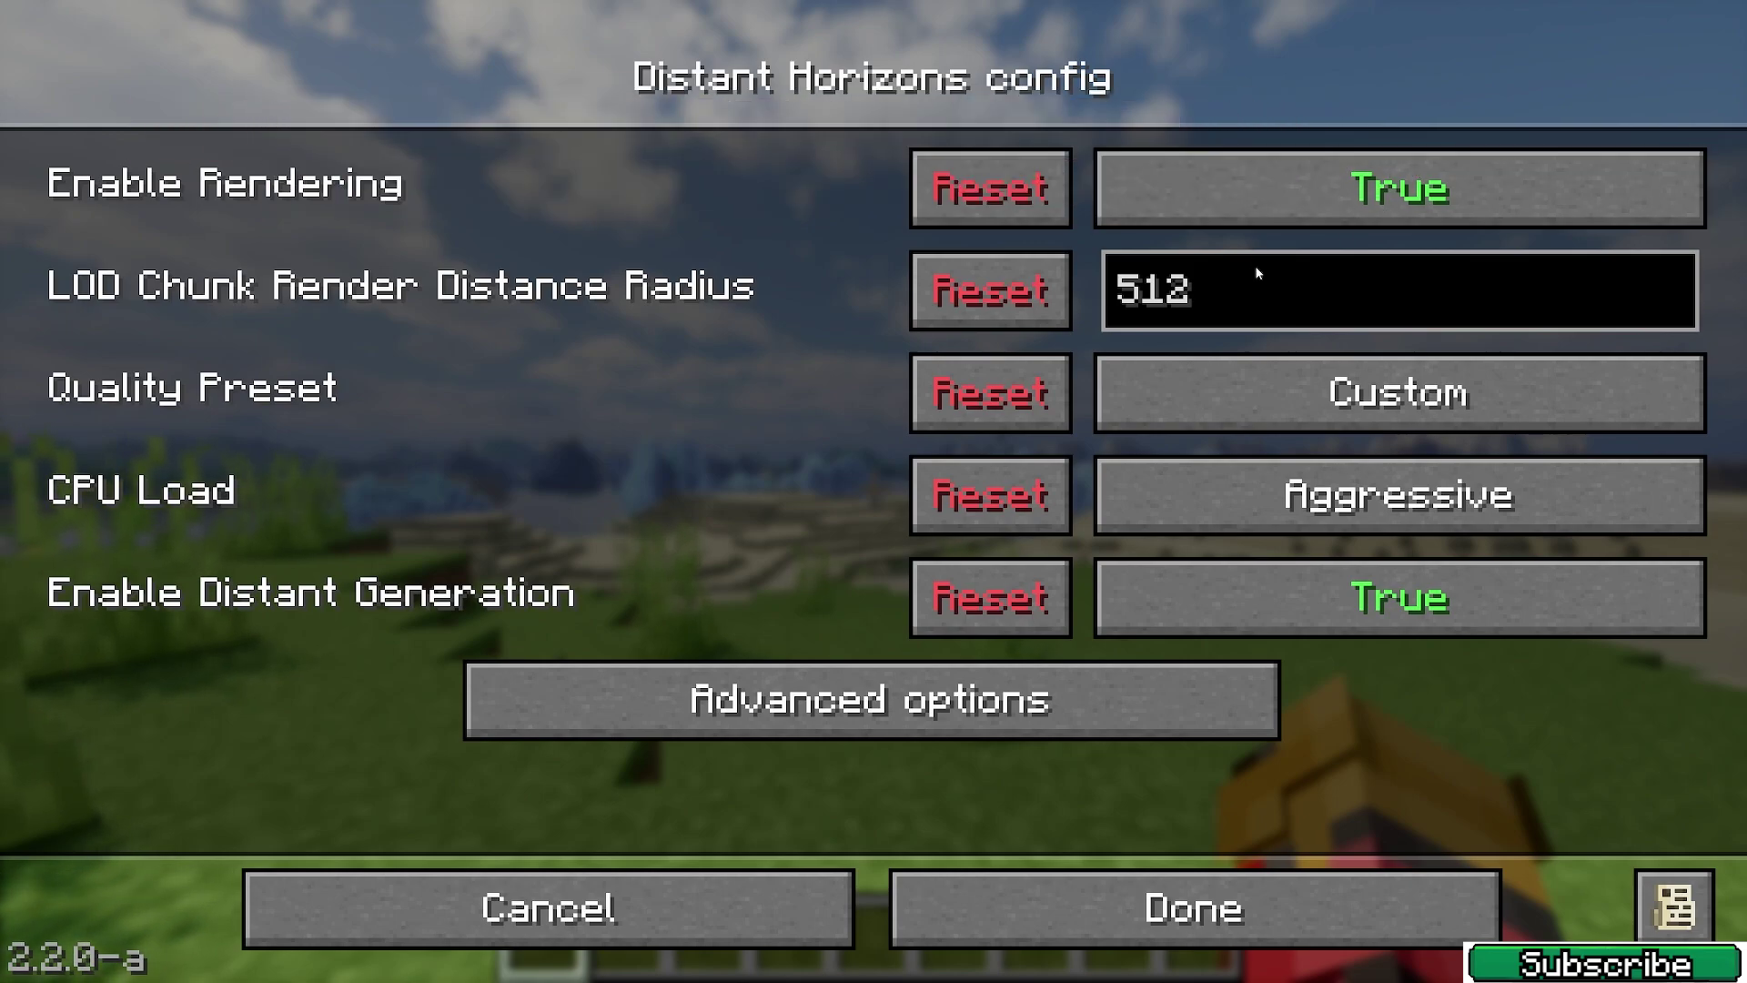
left_click(1227, 282)
key("BackSpace")
key("BackSpace")
key("BackSpace")
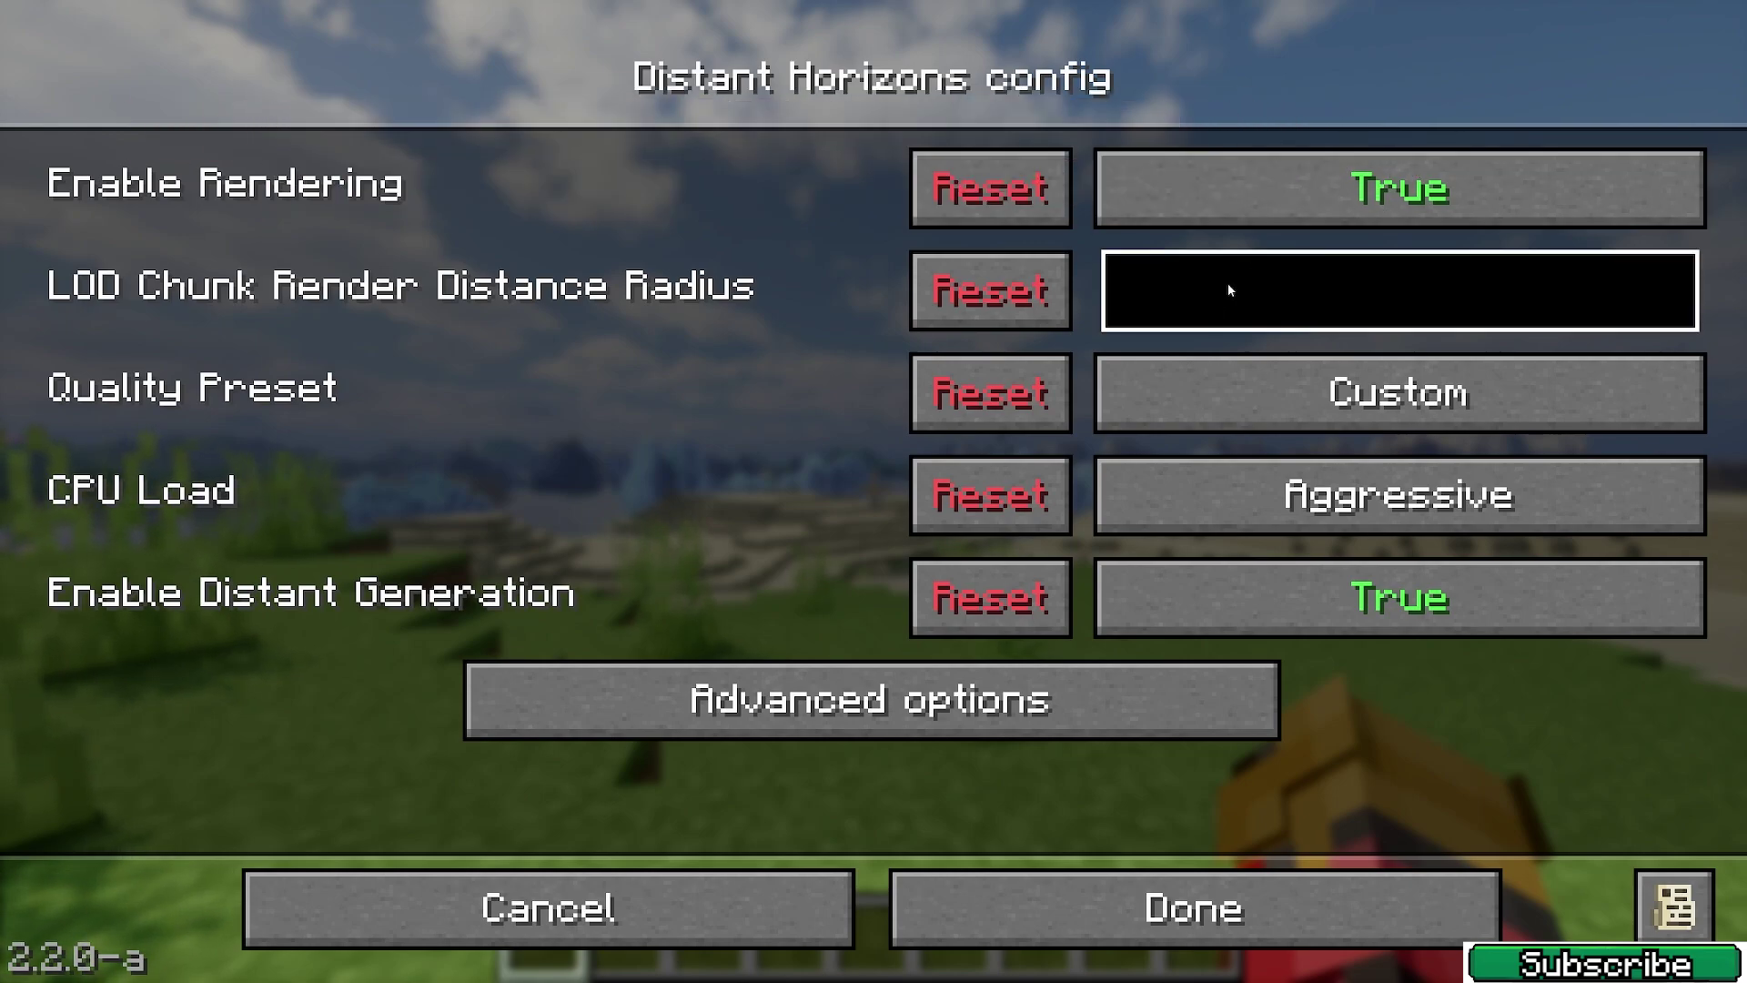
type("128")
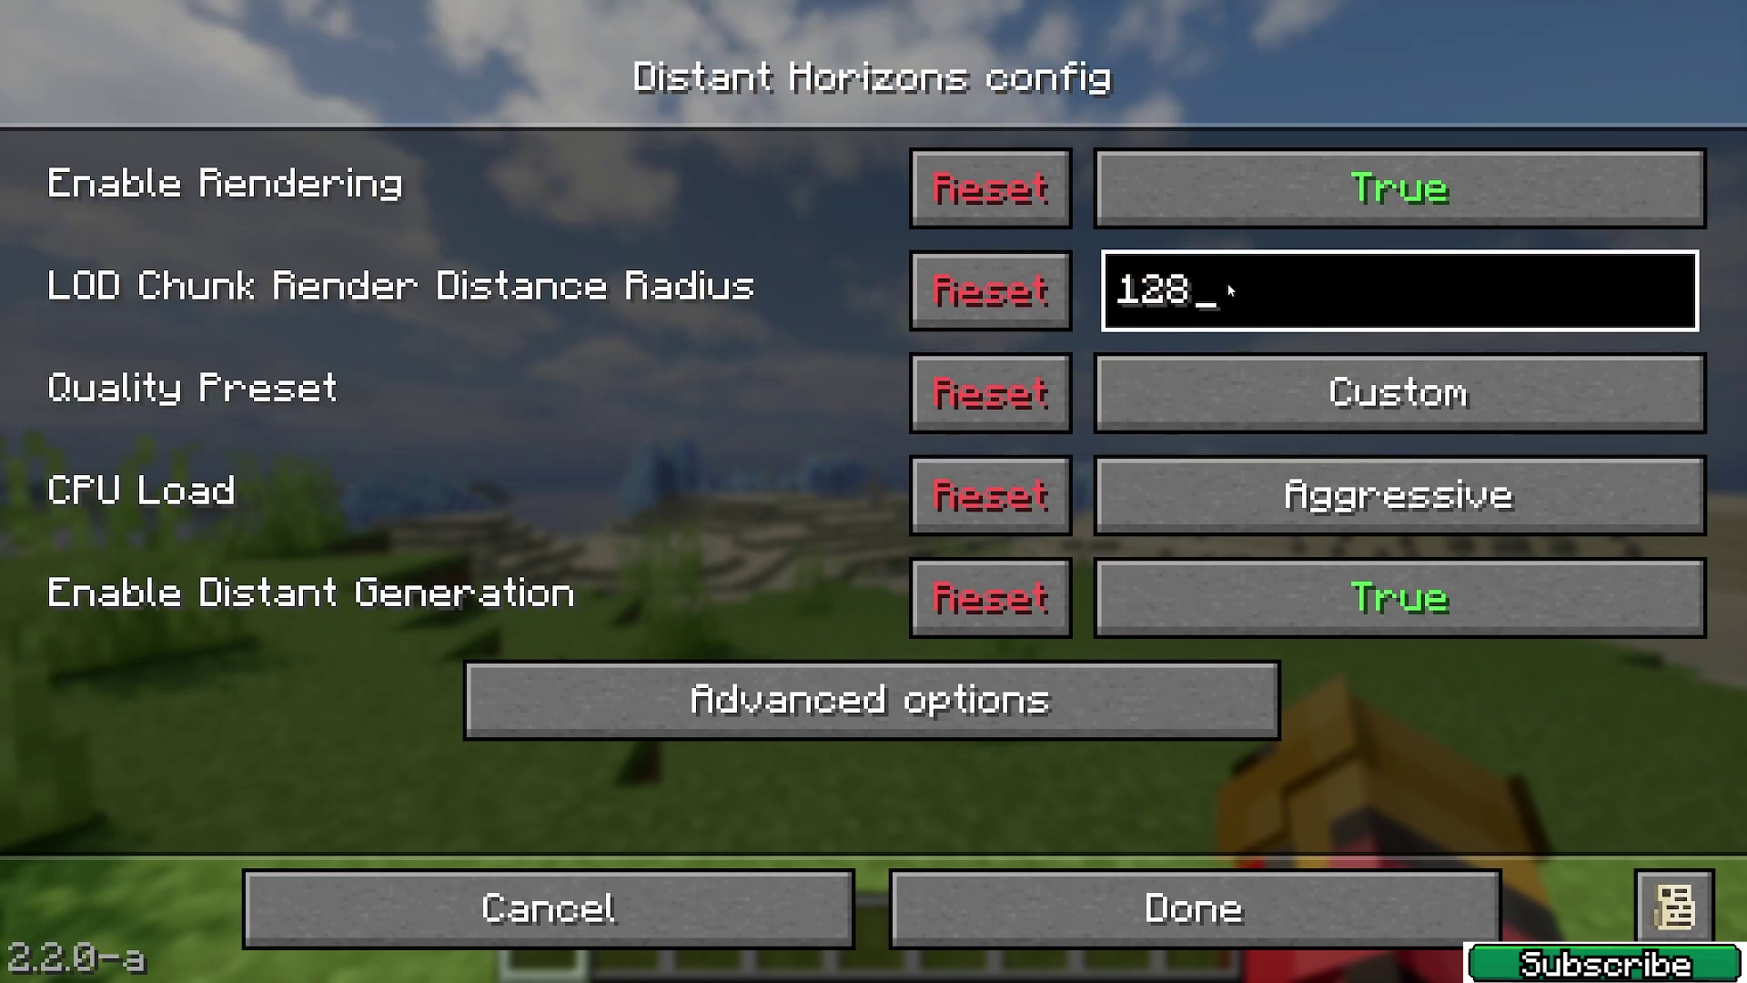
key("BackSpace")
key("BackSpace")
key("BackSpace")
type("6")
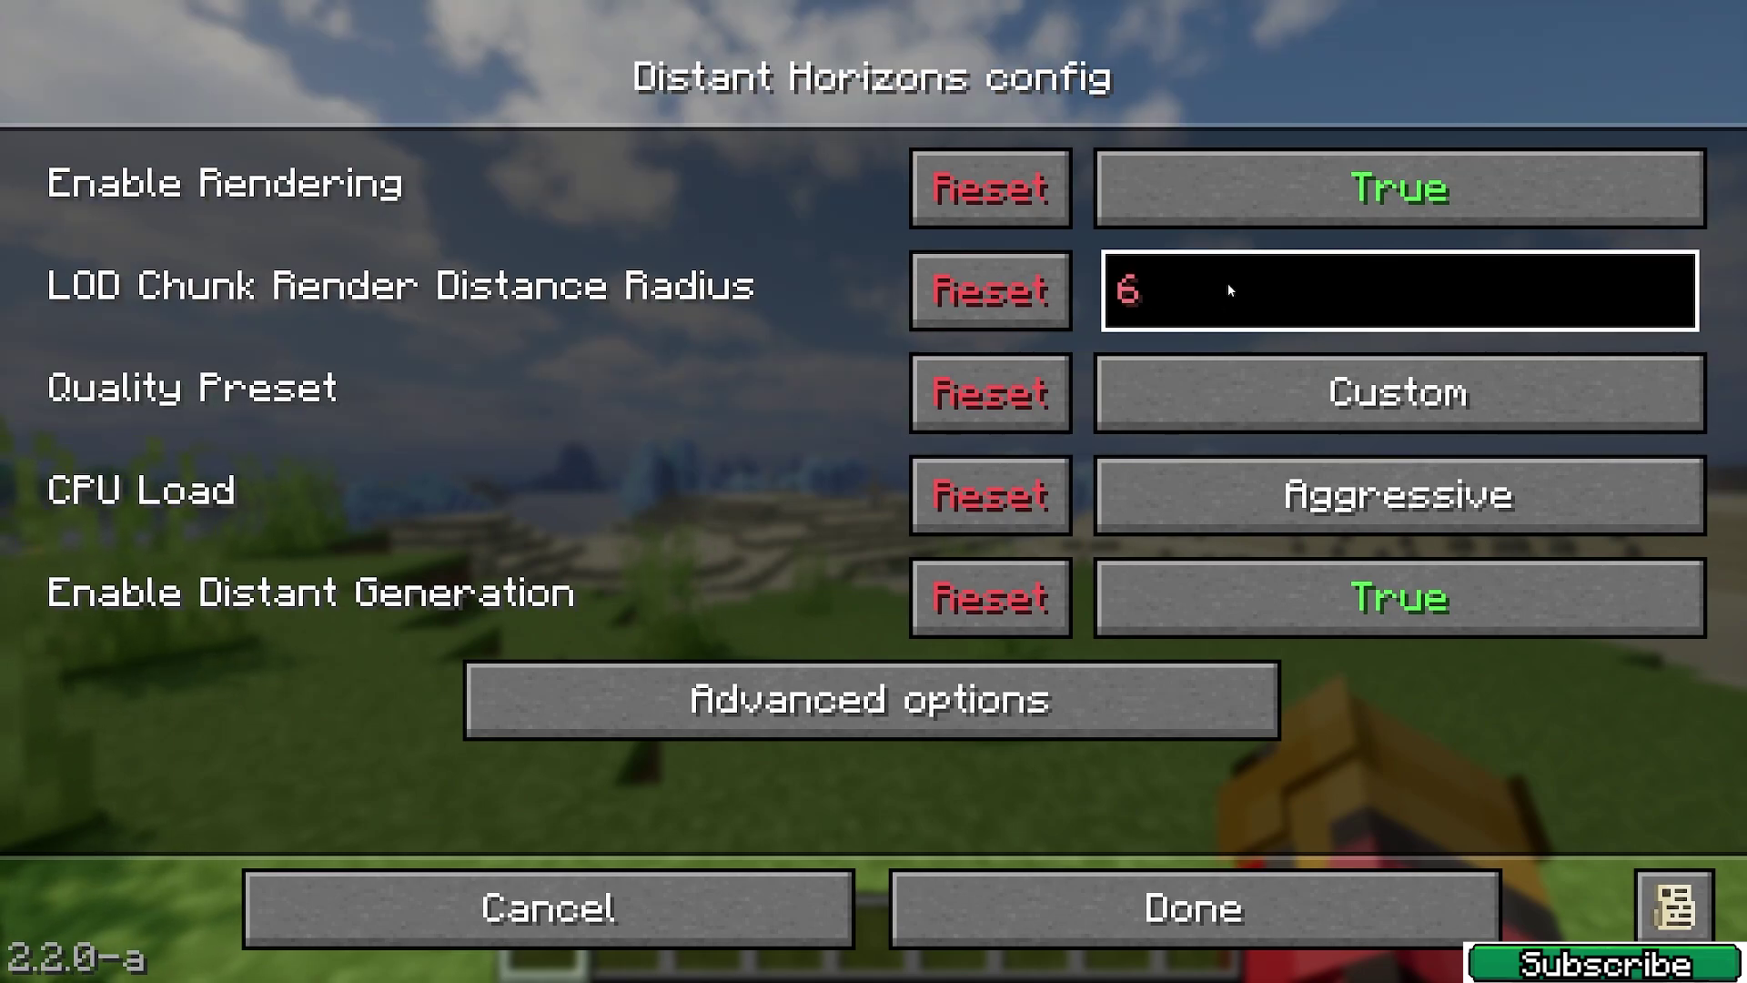
type("4")
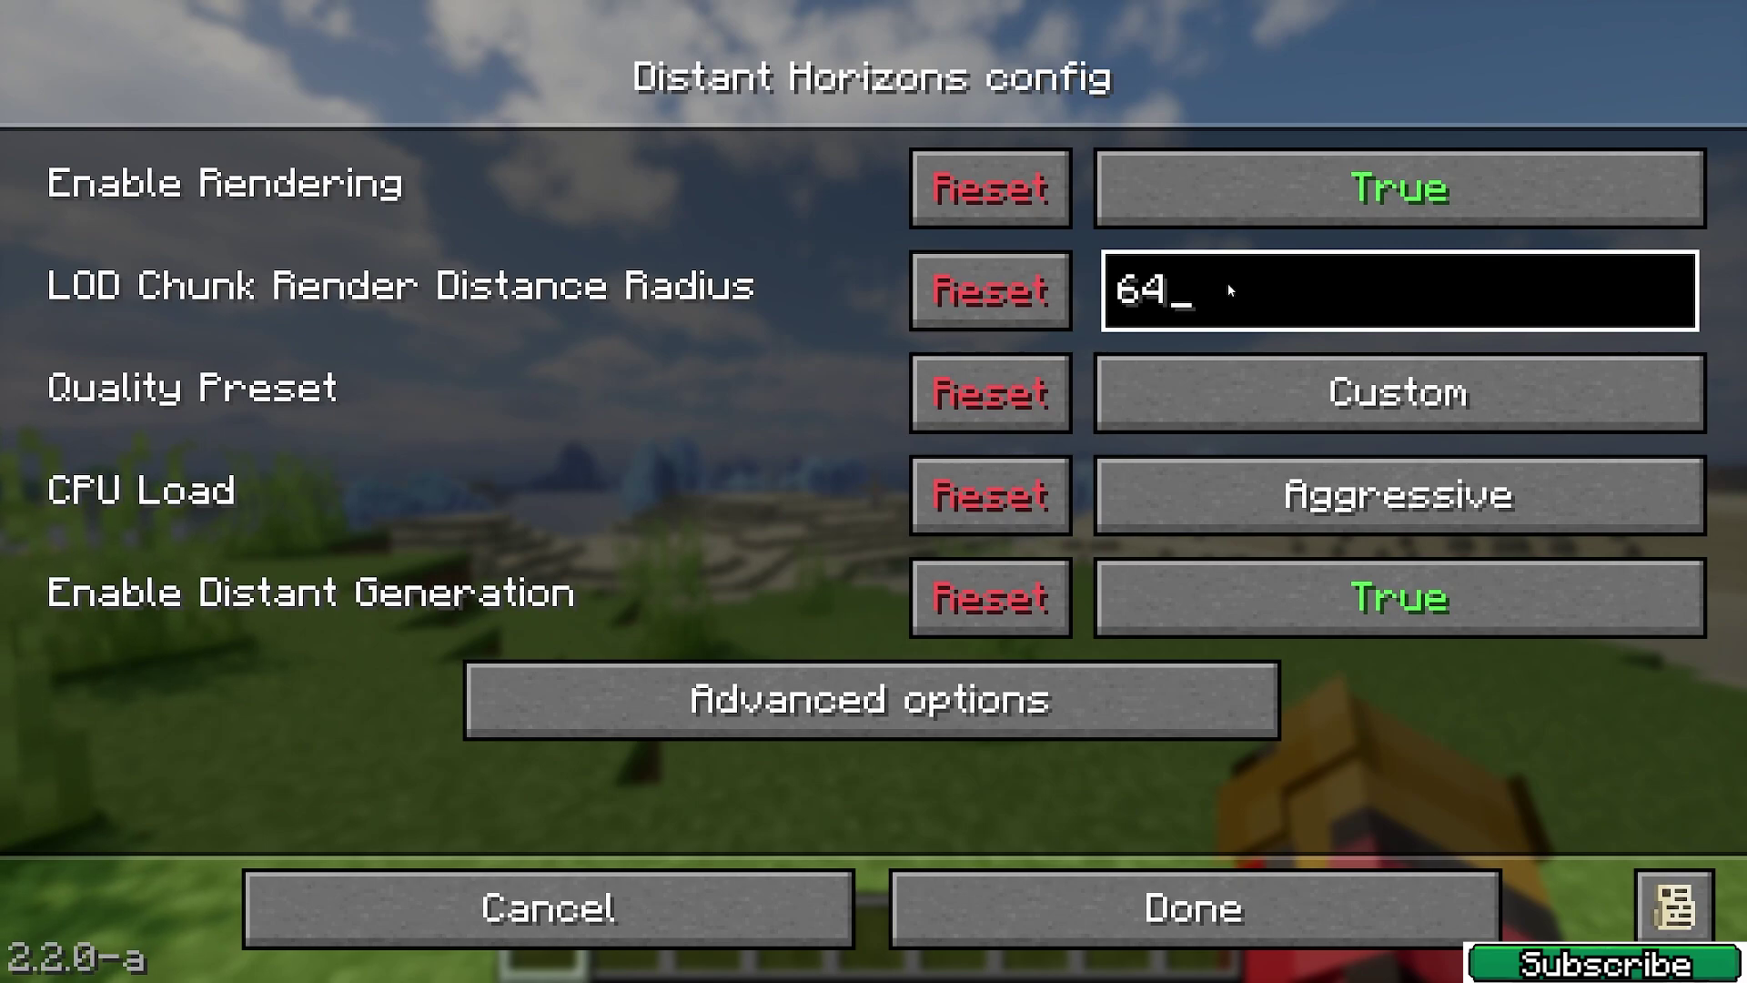
left_click(1074, 915)
Reopen the Distant Horizons settings and change the LOD render distance from 64 to 128.
key("Escape")
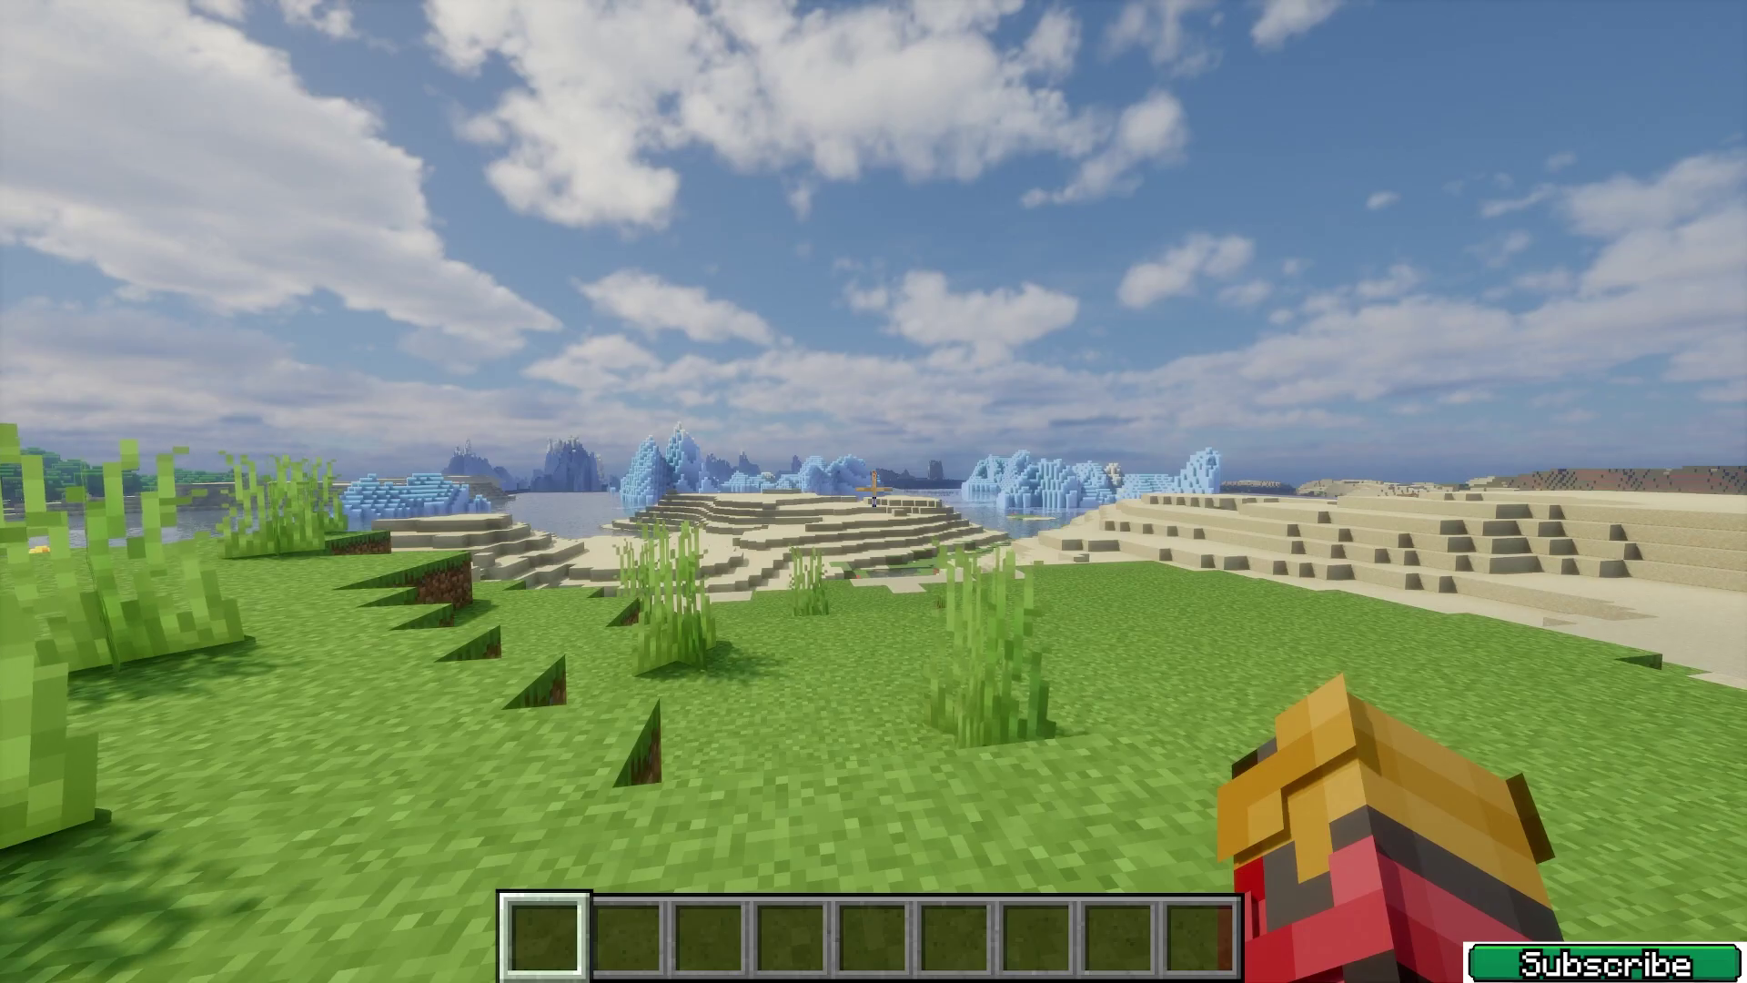
key("Escape")
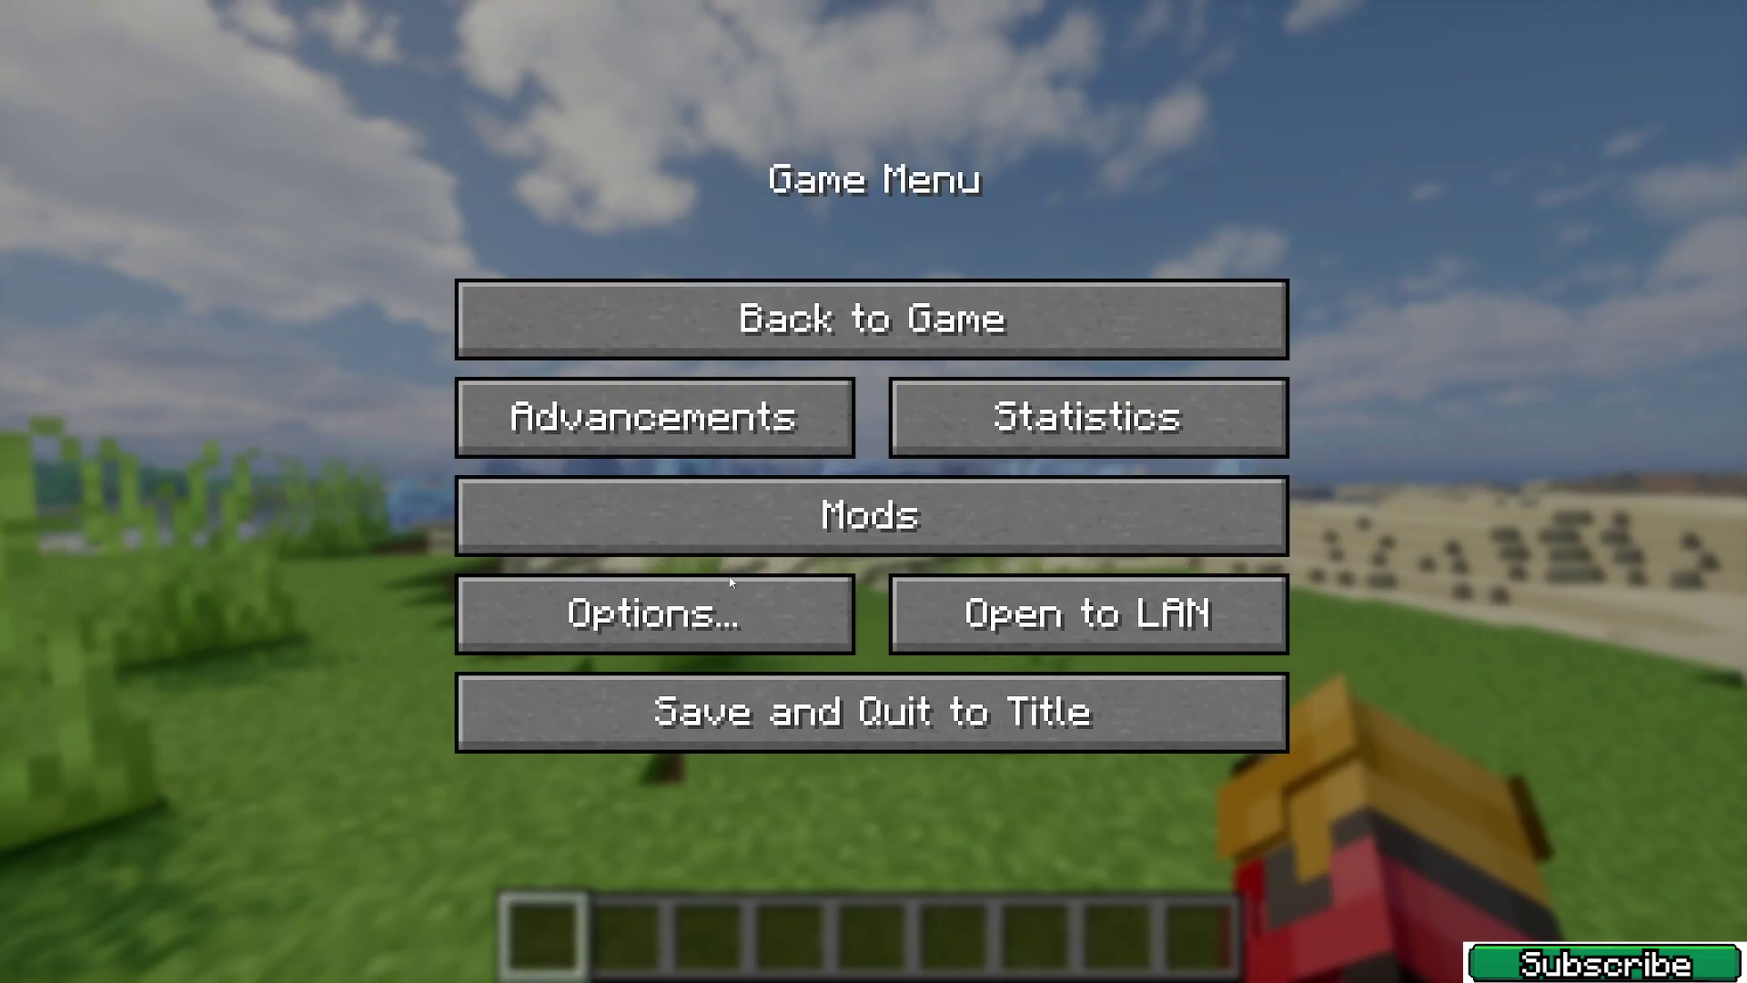
left_click(604, 613)
left_click(167, 155)
left_click(1247, 289)
key("BackSpace")
key("BackSpace")
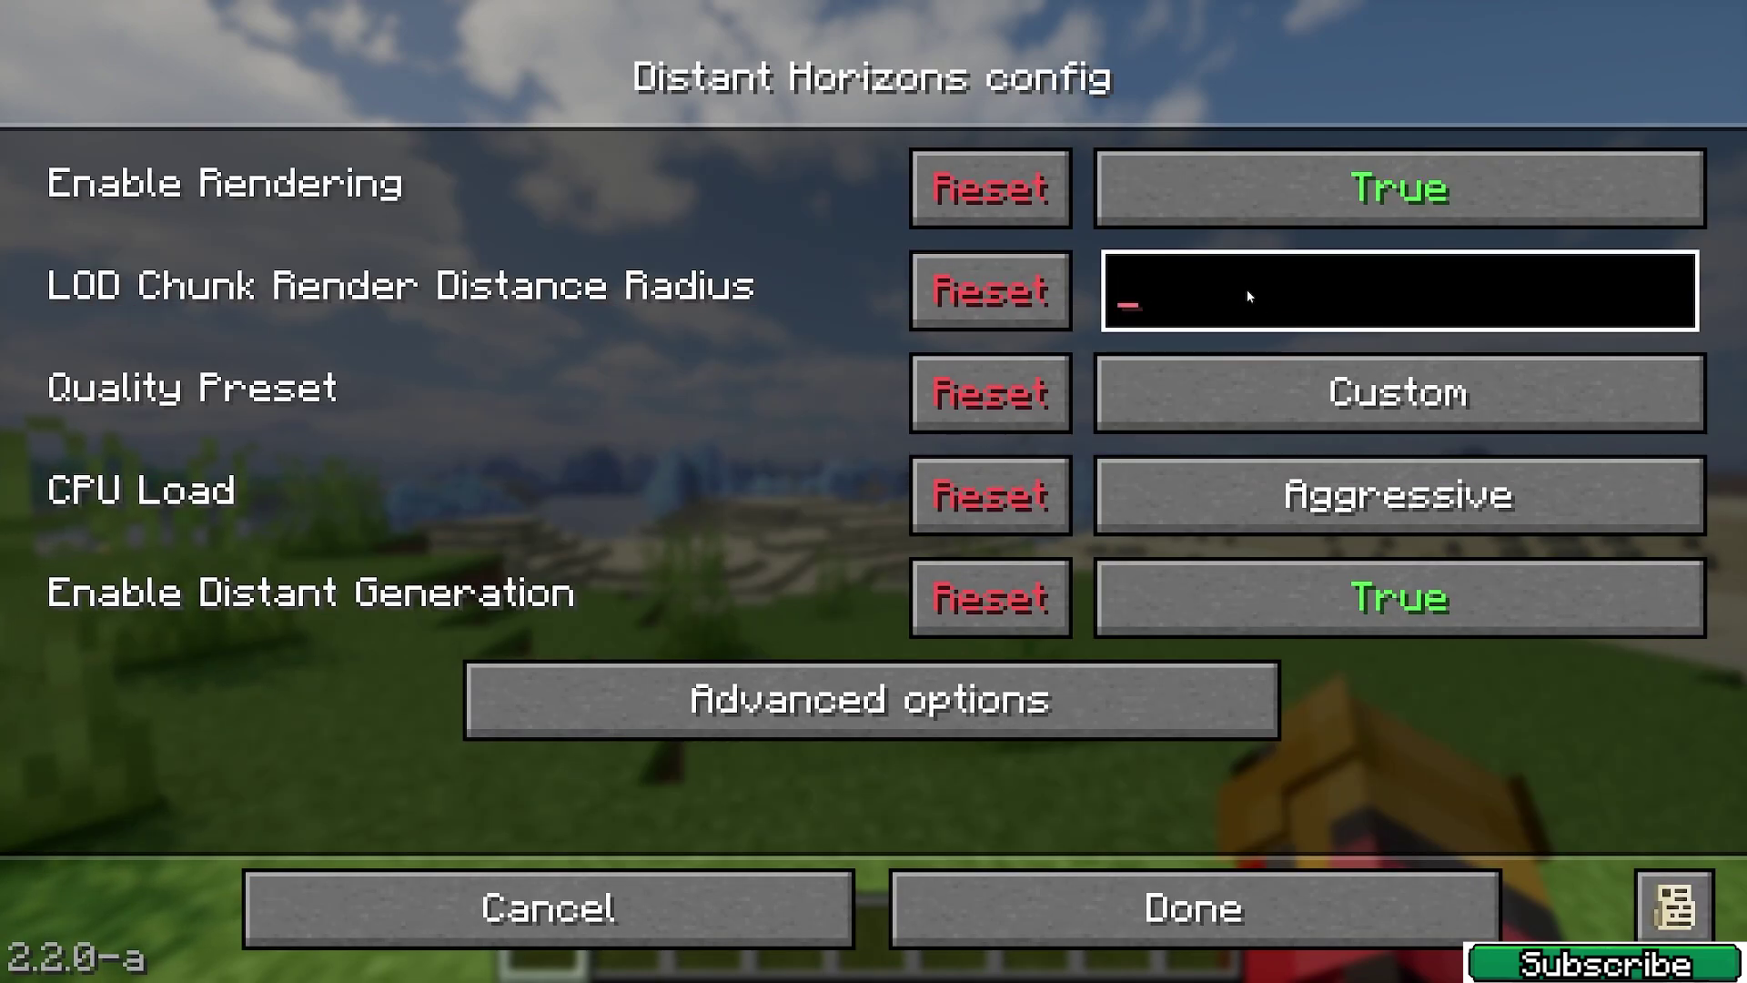
type("128")
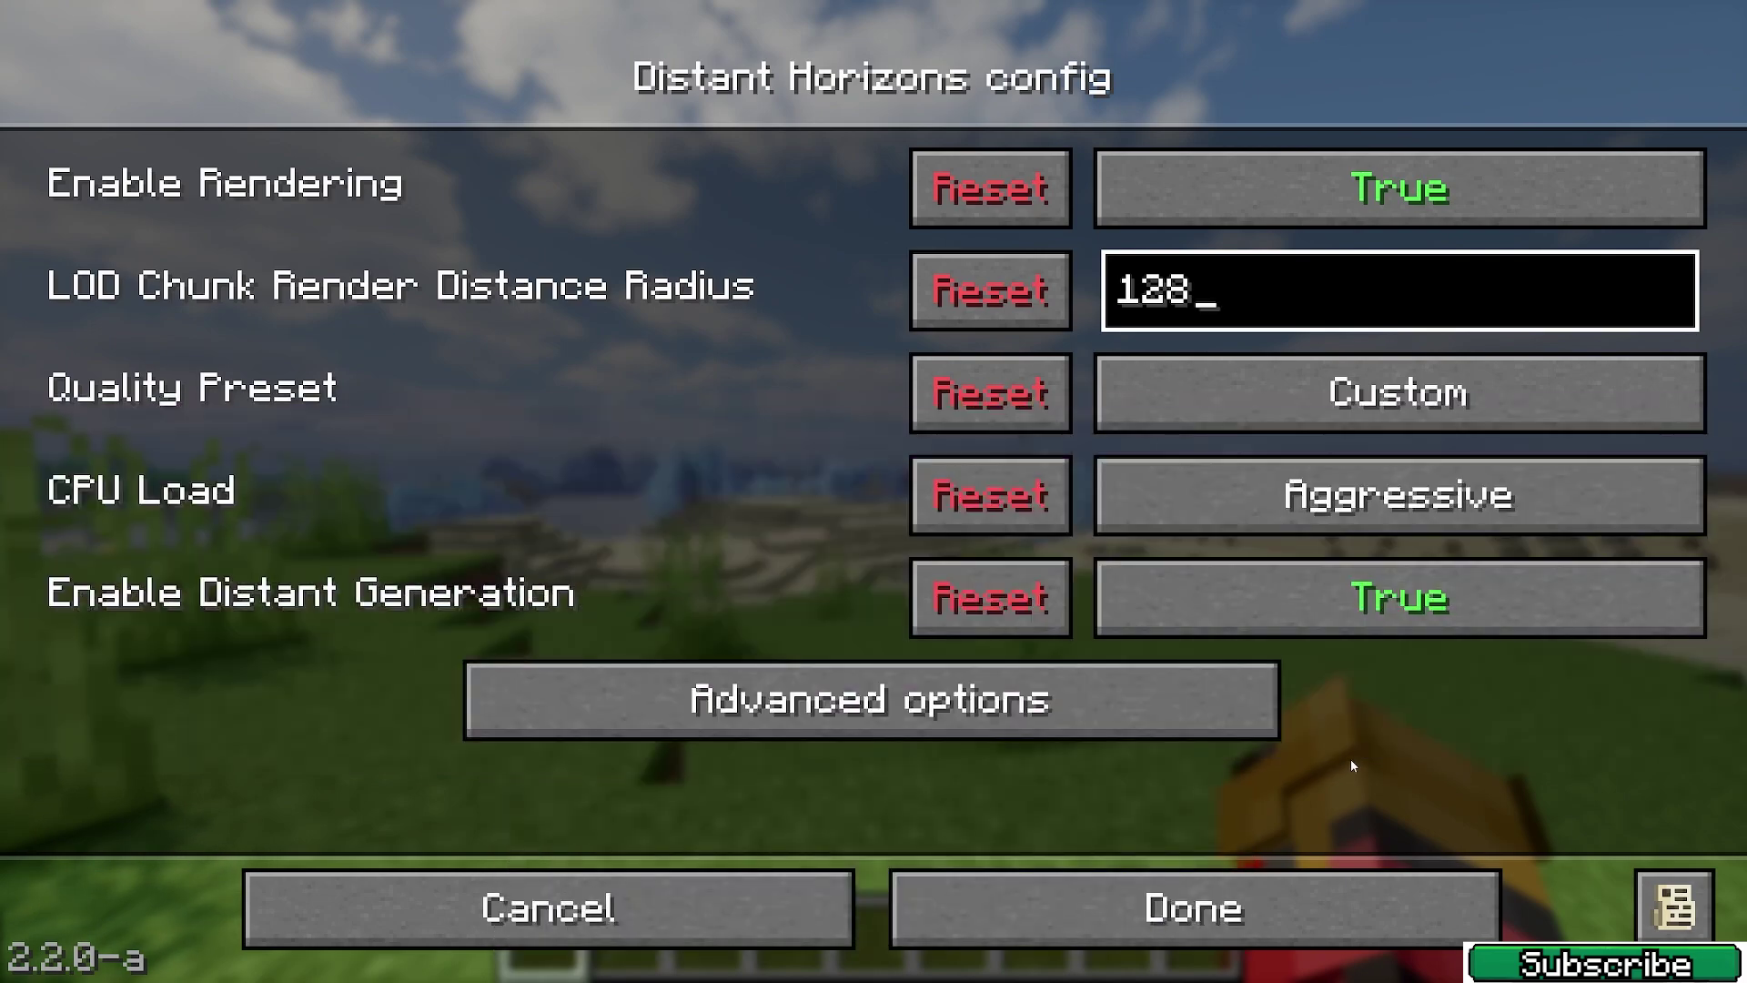
In Advanced > Graphics > Render Quality, set Max Horizontal Resolution to 2 blocks.
left_click(835, 728)
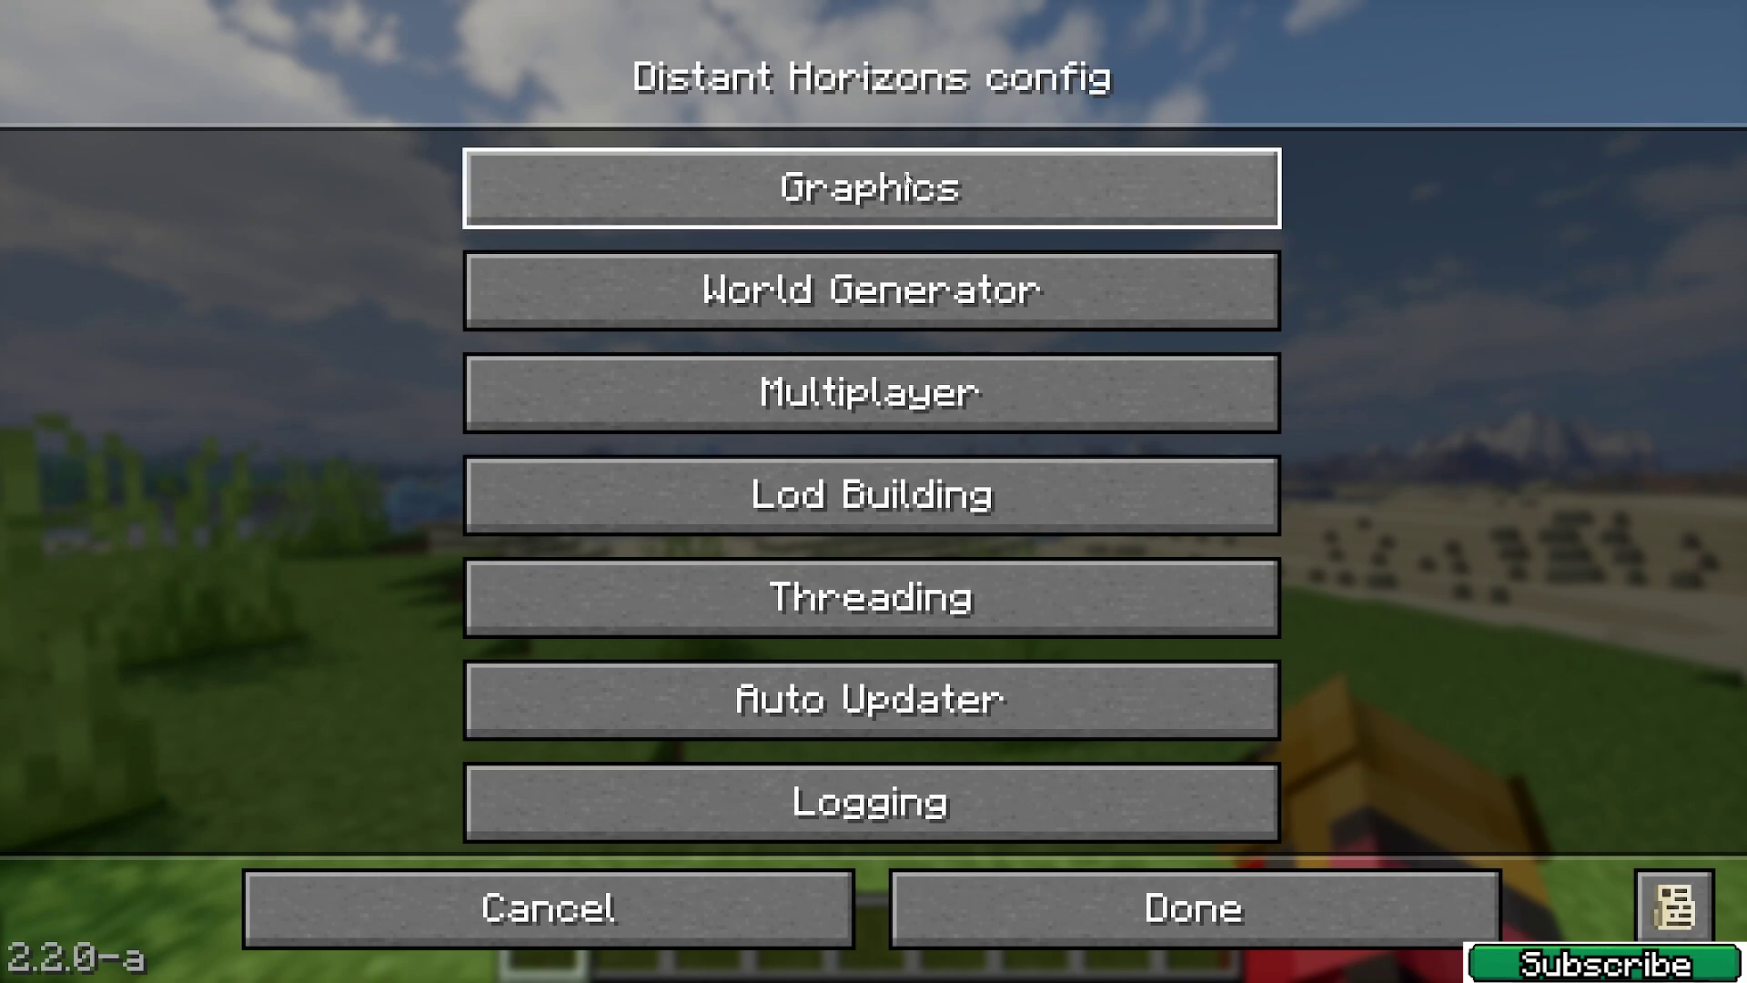
left_click(856, 198)
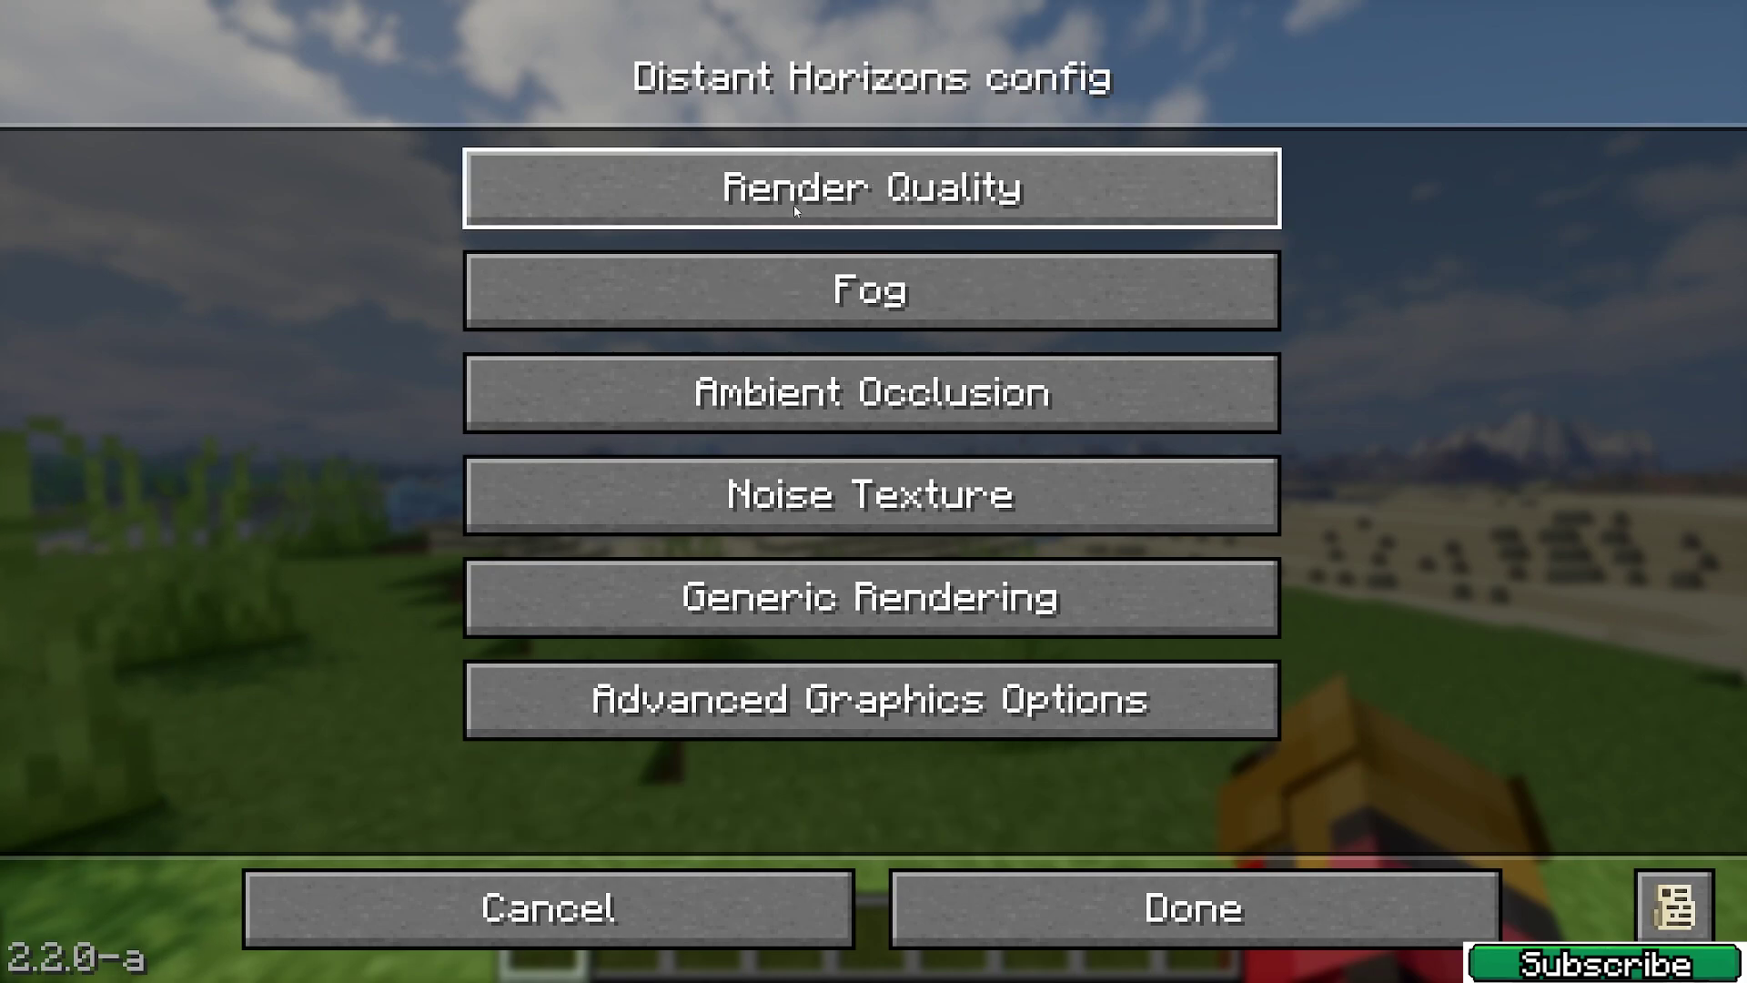
left_click(851, 182)
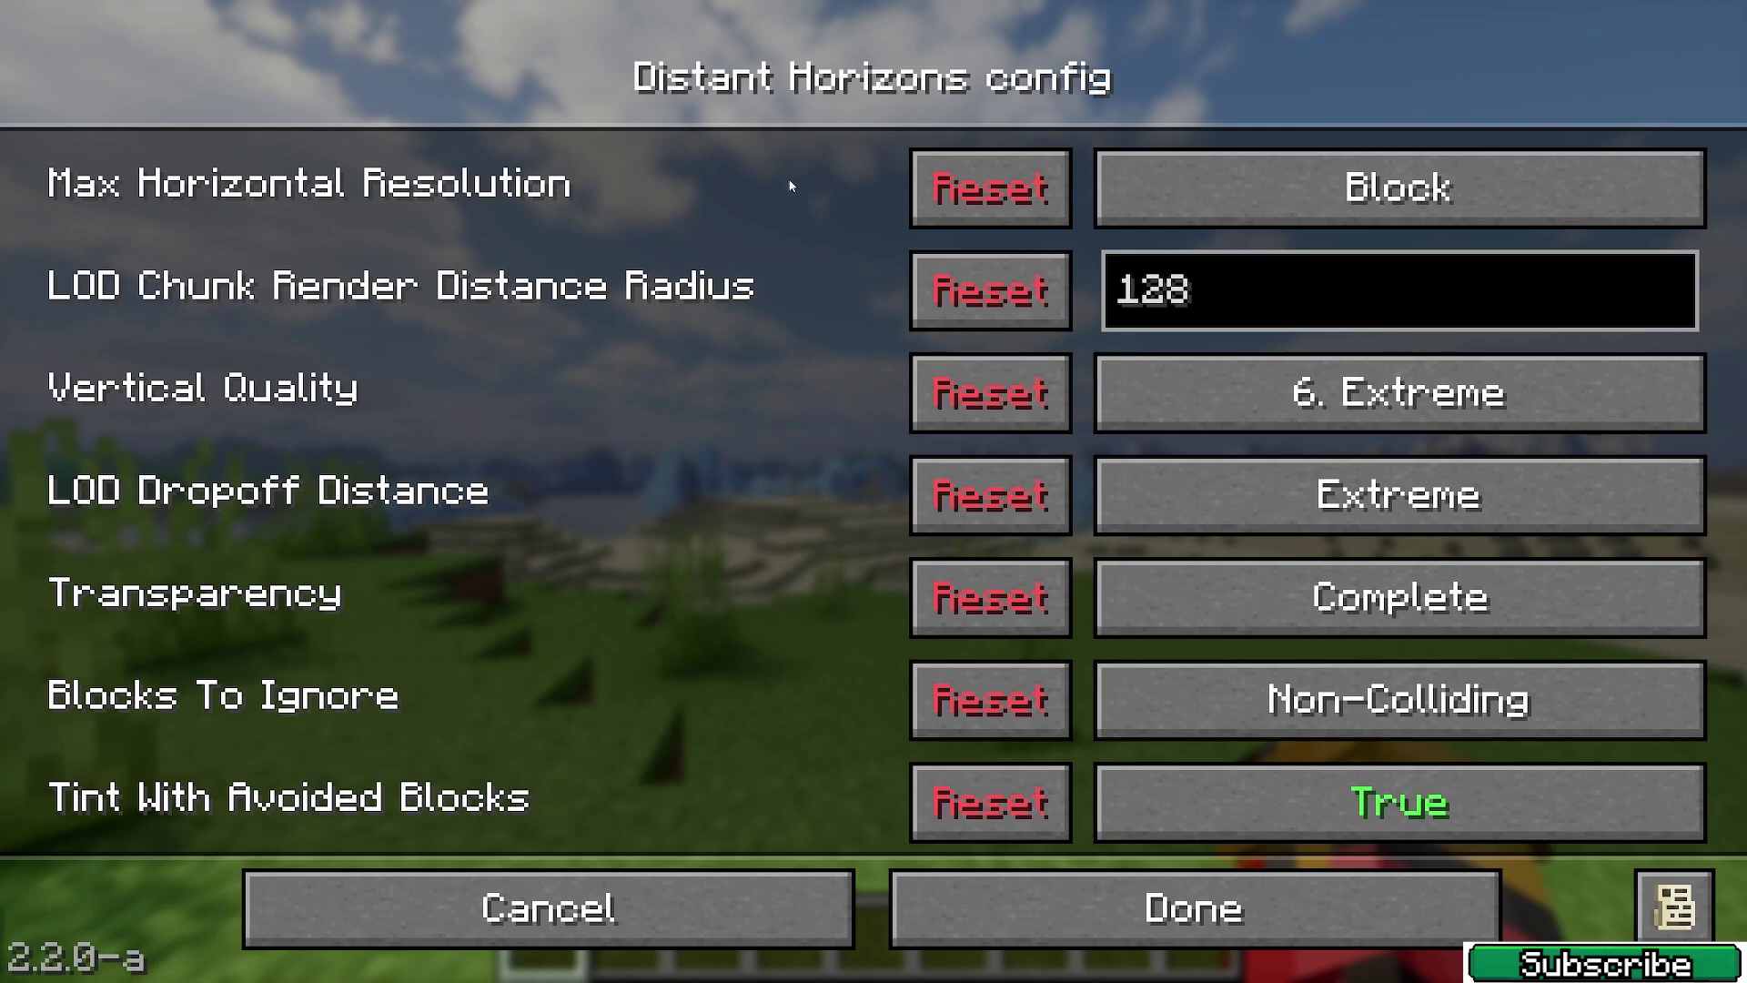
left_click(1292, 187)
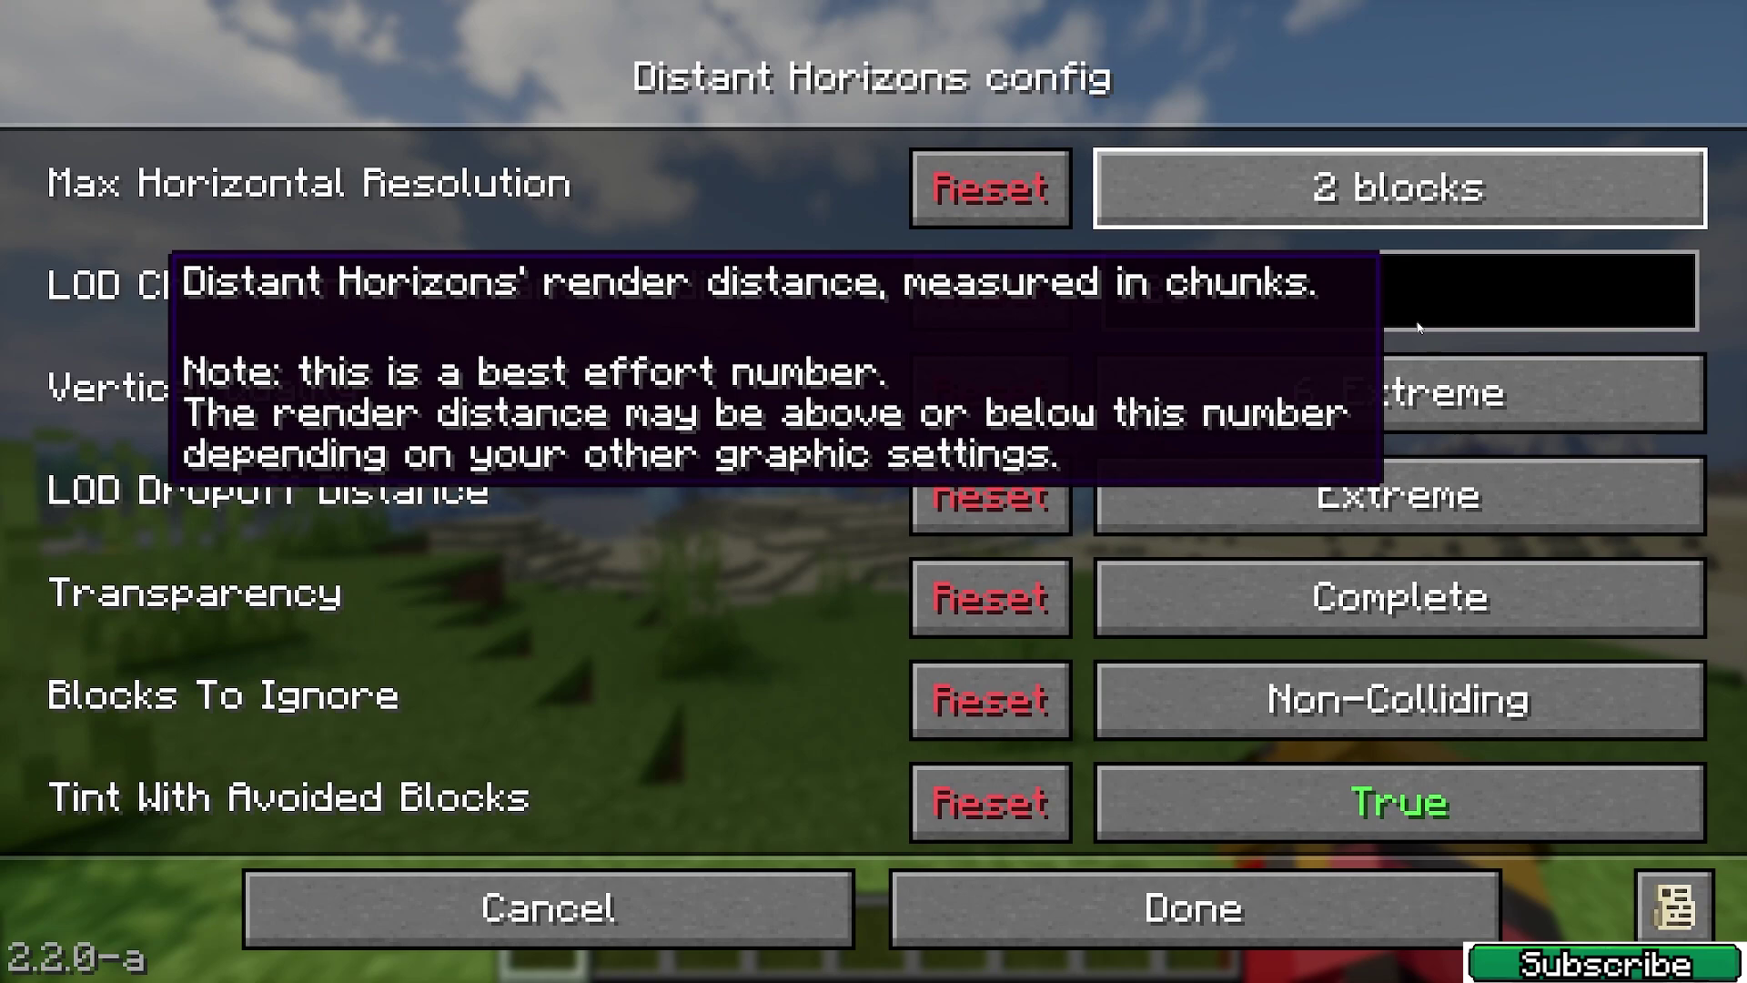
Cycle Vertical Quality to 3. Medium, then resume the game and walk forward.
left_click(1230, 421)
left_click(1231, 421)
left_click(1231, 422)
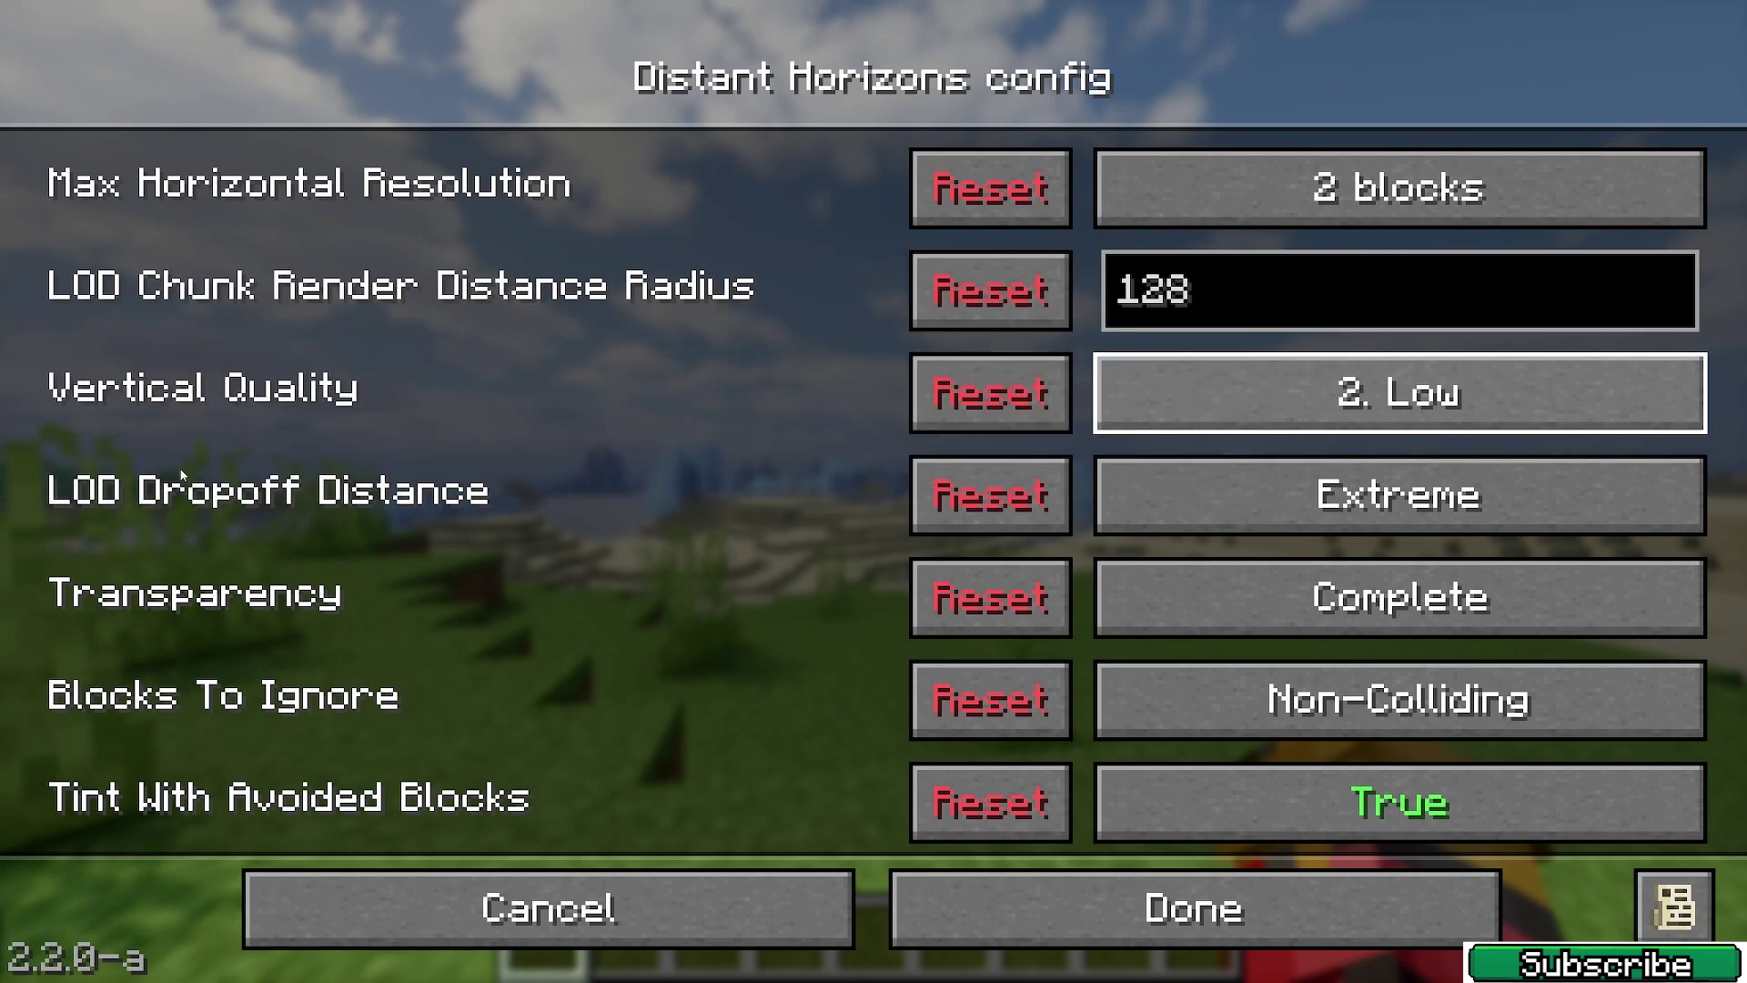
left_click(1349, 400)
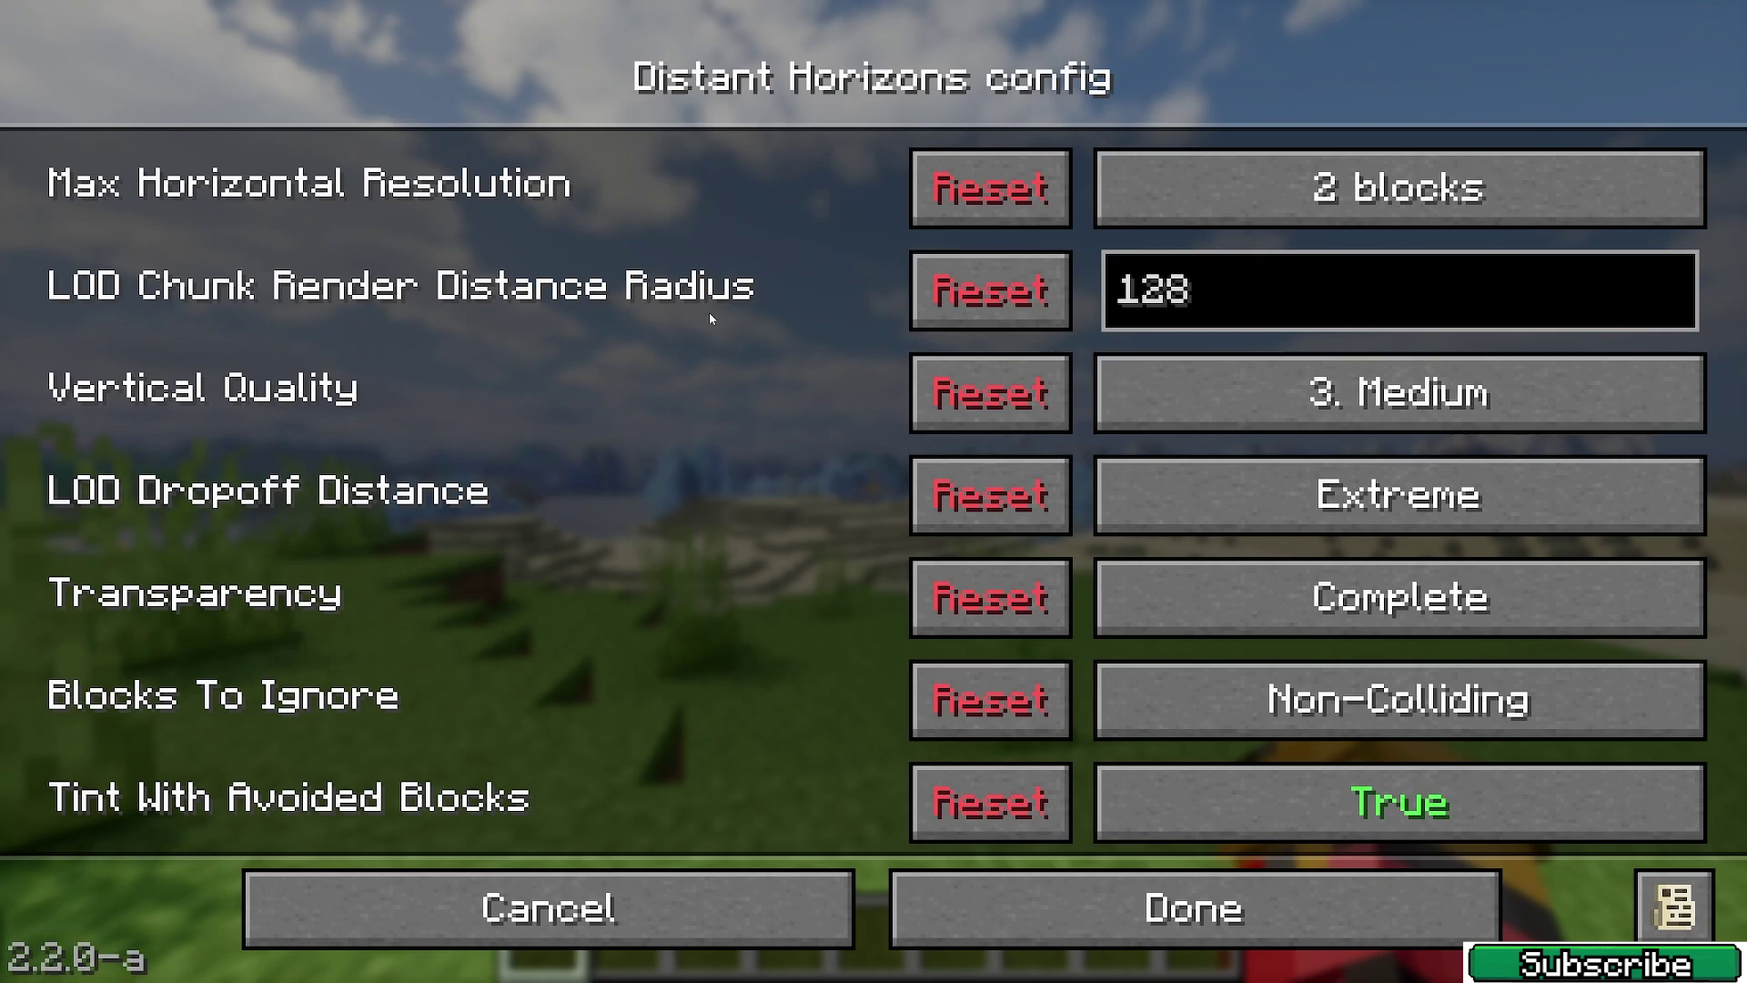
key("Escape")
key("Escape")
key("Escape")
key("Escape")
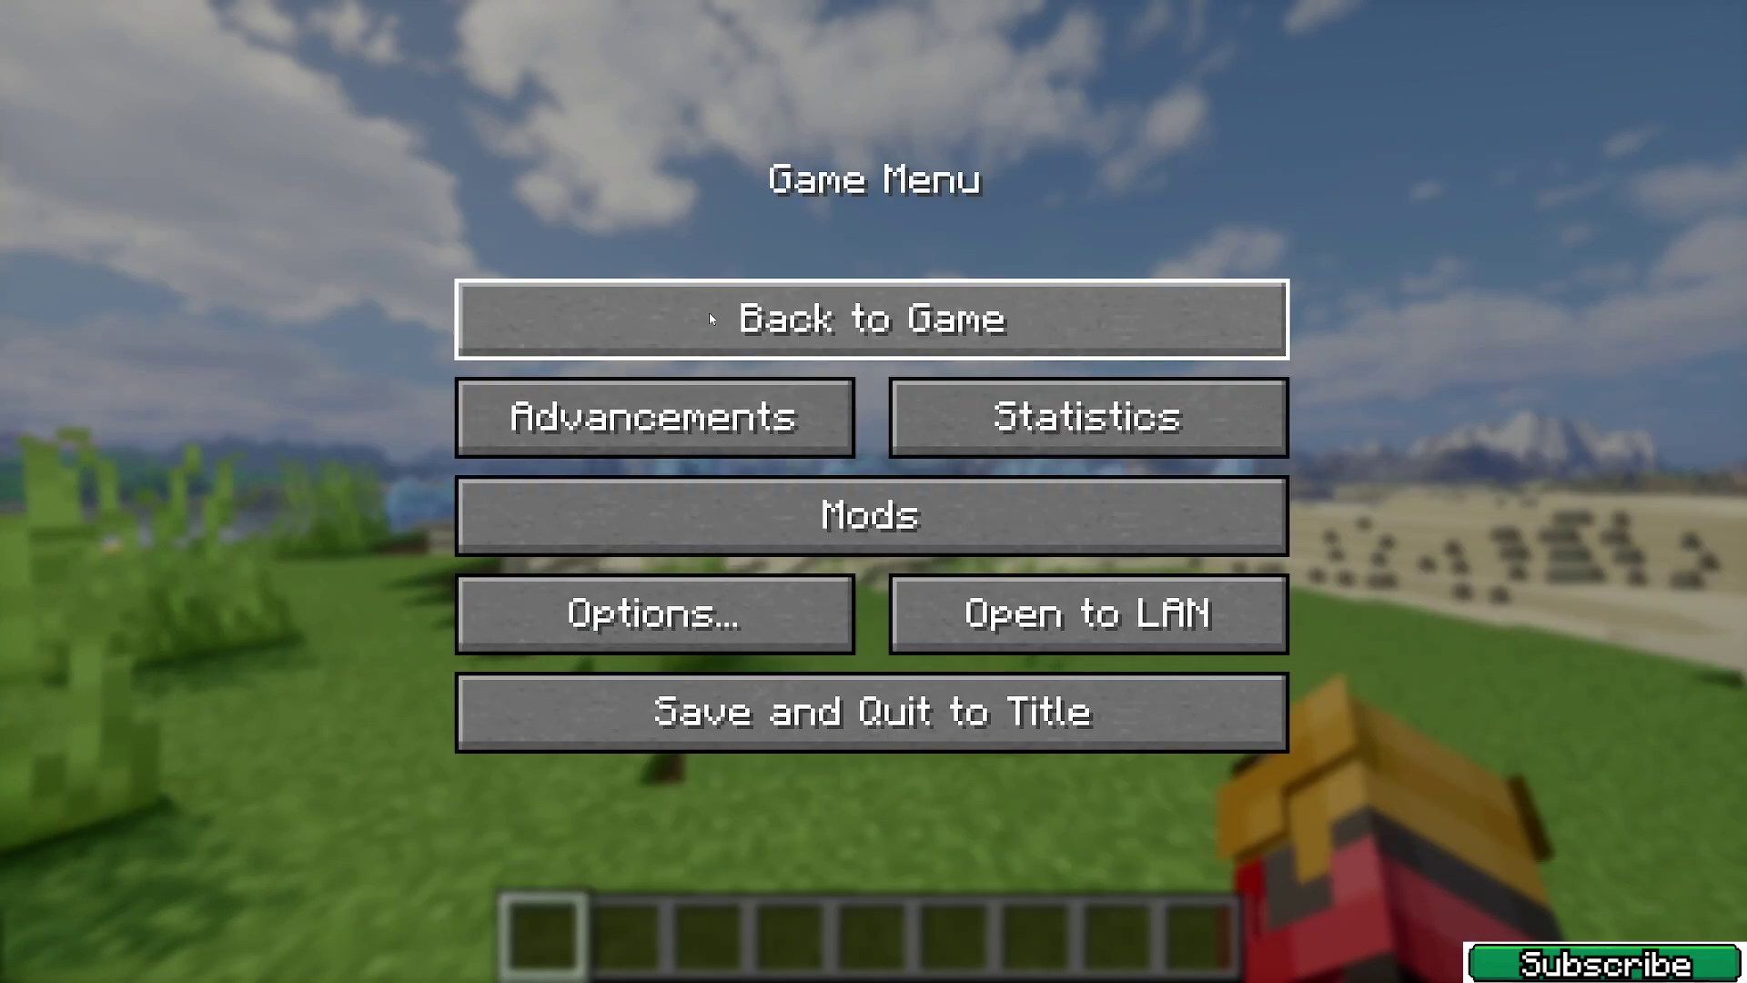
key("Escape")
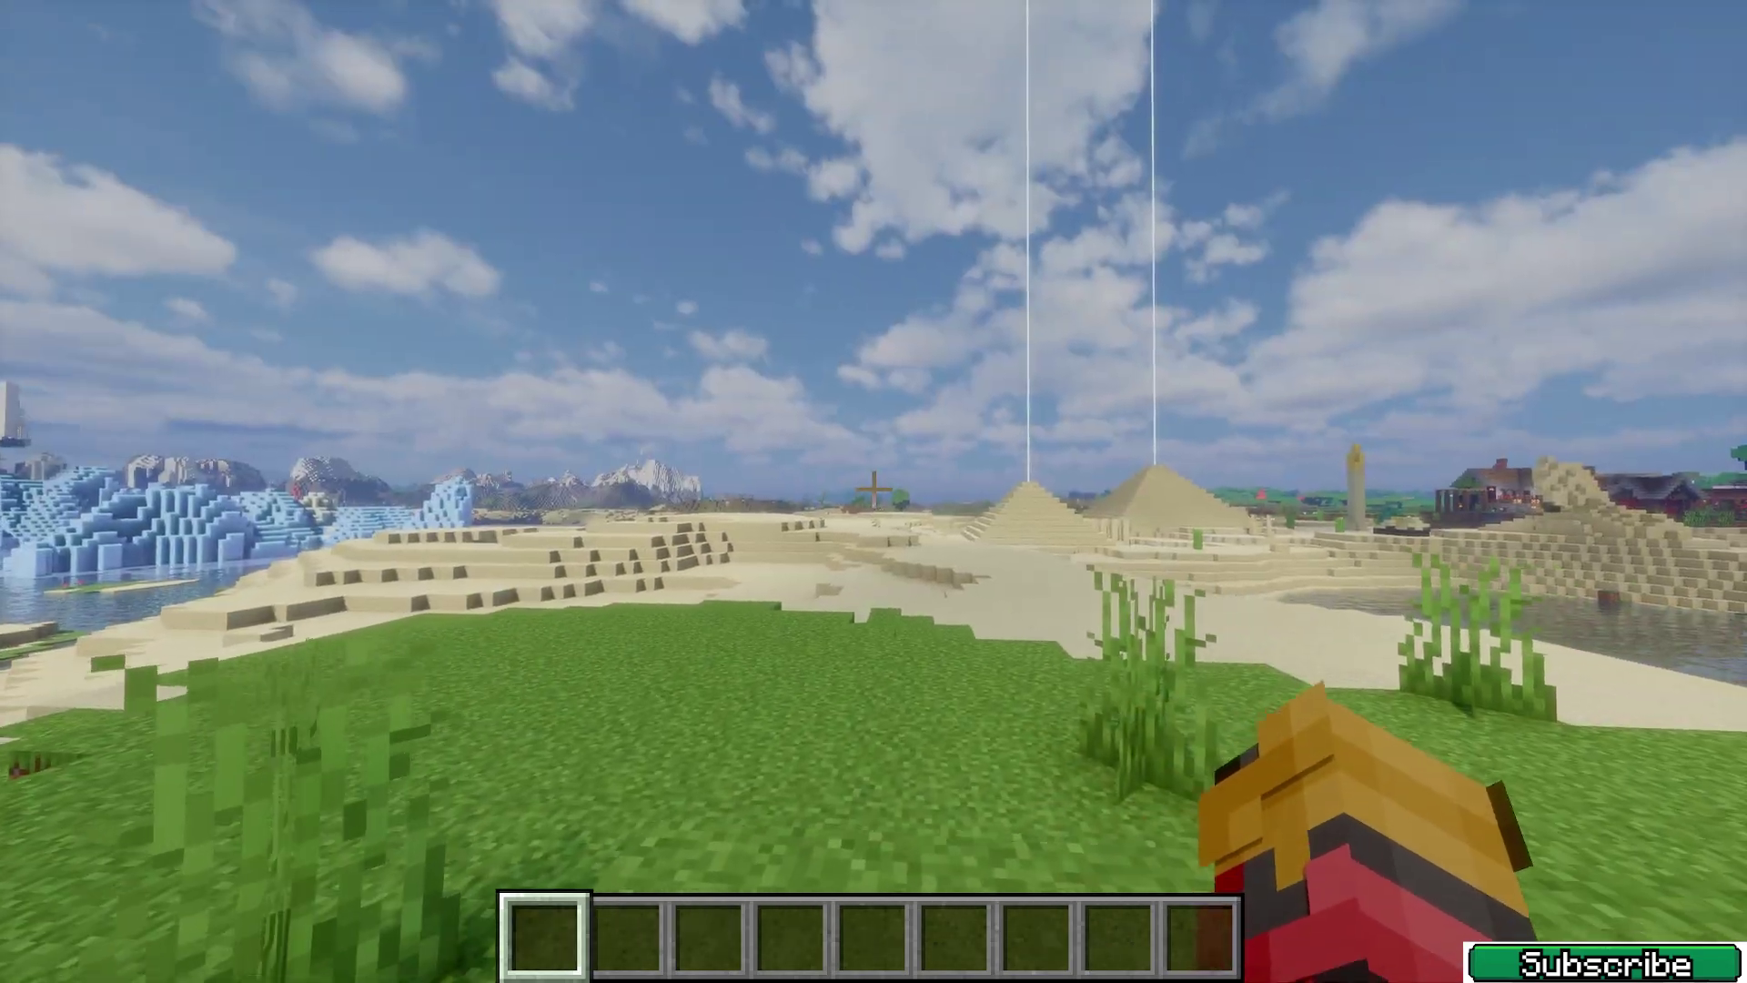
key("w")
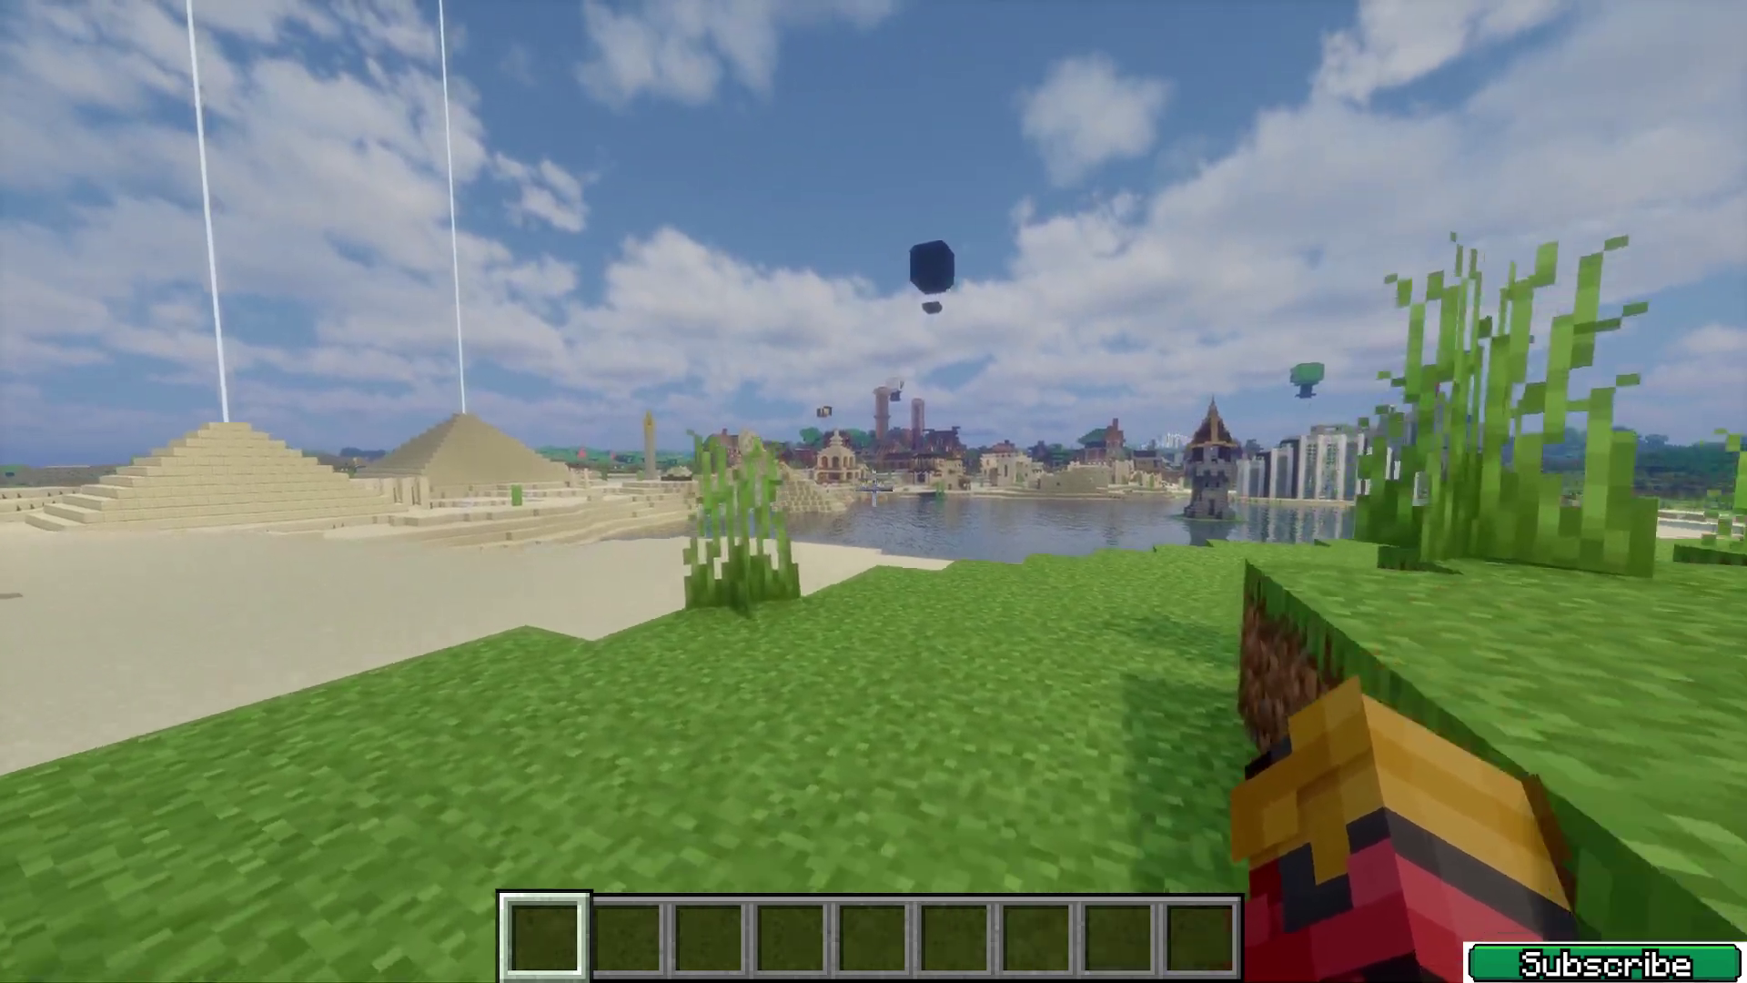